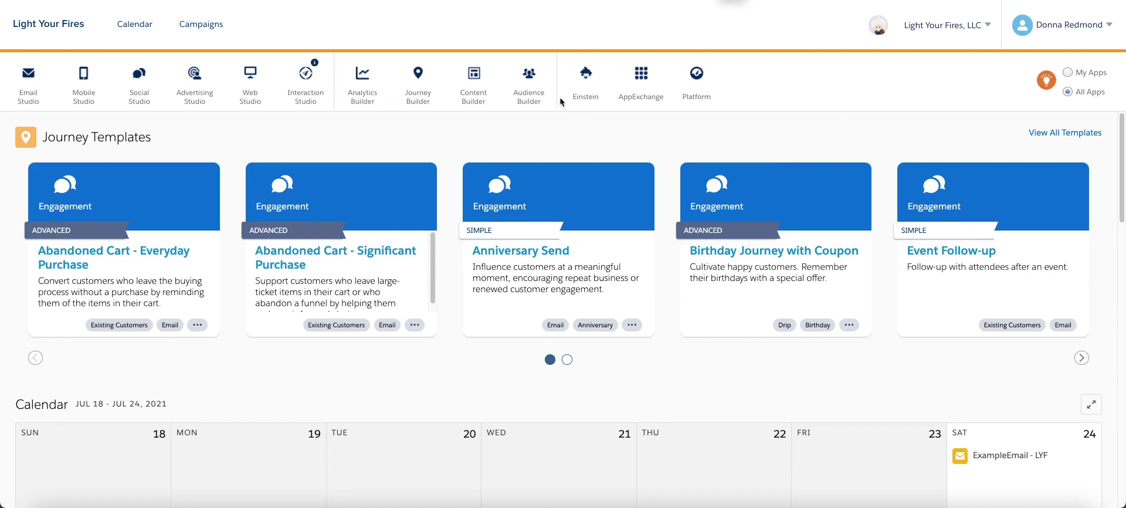
In Email Studio's Data Extensions, open the Data Extract Imports folder and create a Standard data extension.
mouse_move(530, 97)
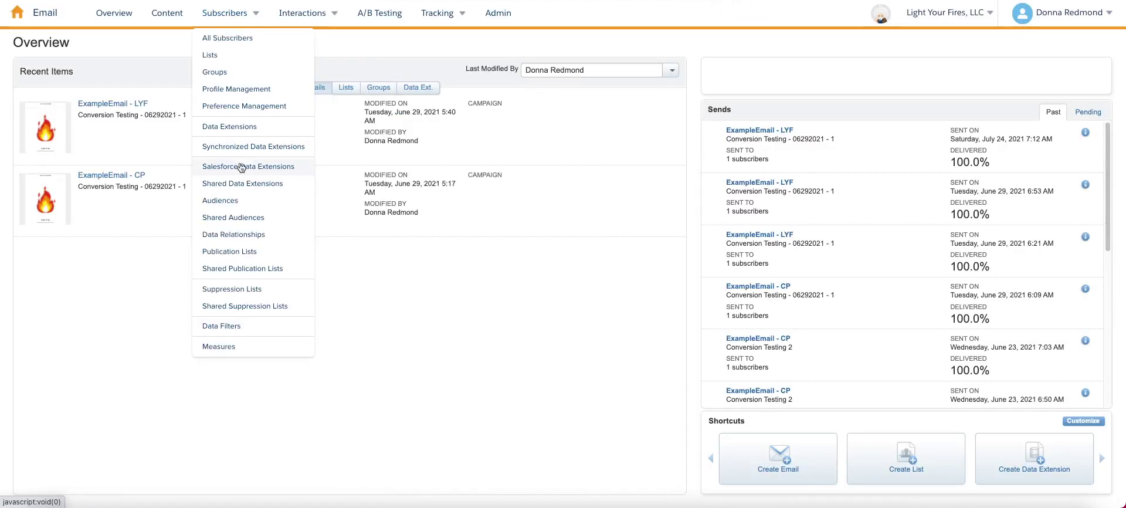
click(234, 126)
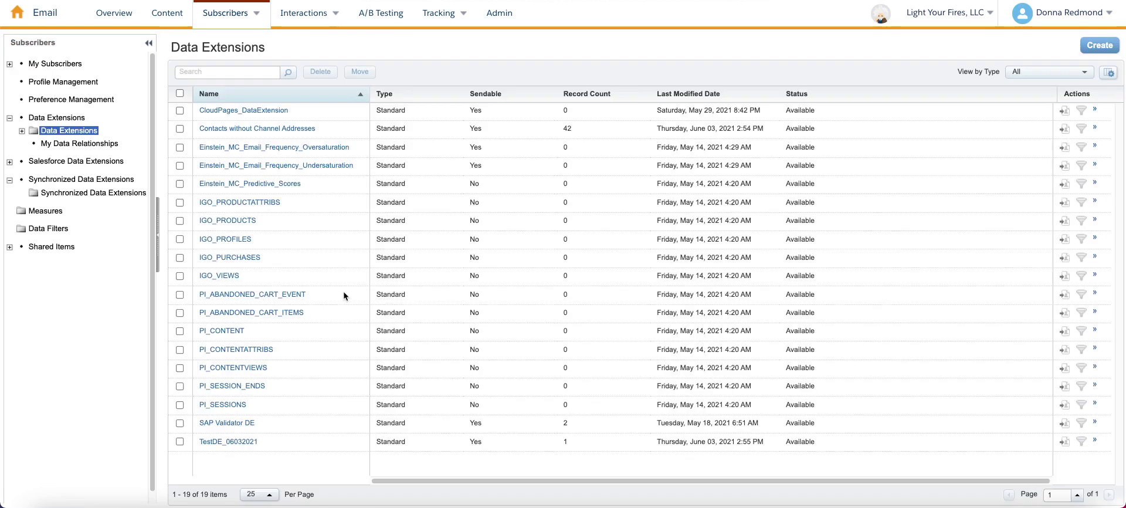
click(21, 131)
click(53, 144)
click(1098, 55)
click(667, 294)
Name the new data extension ExtractedOpens.
click(386, 191)
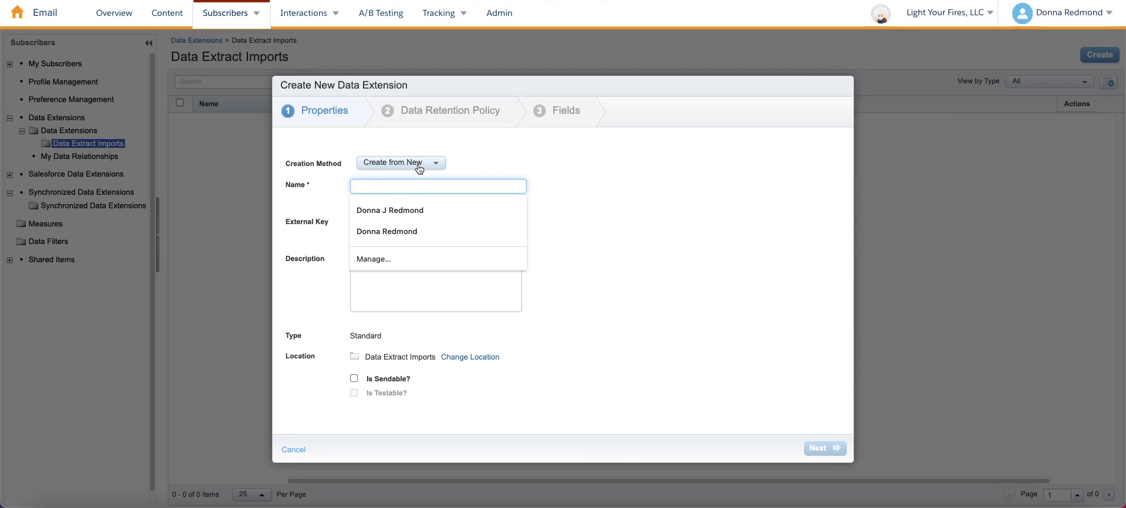
text(ExtractedOpens)
key(ctrl+a)
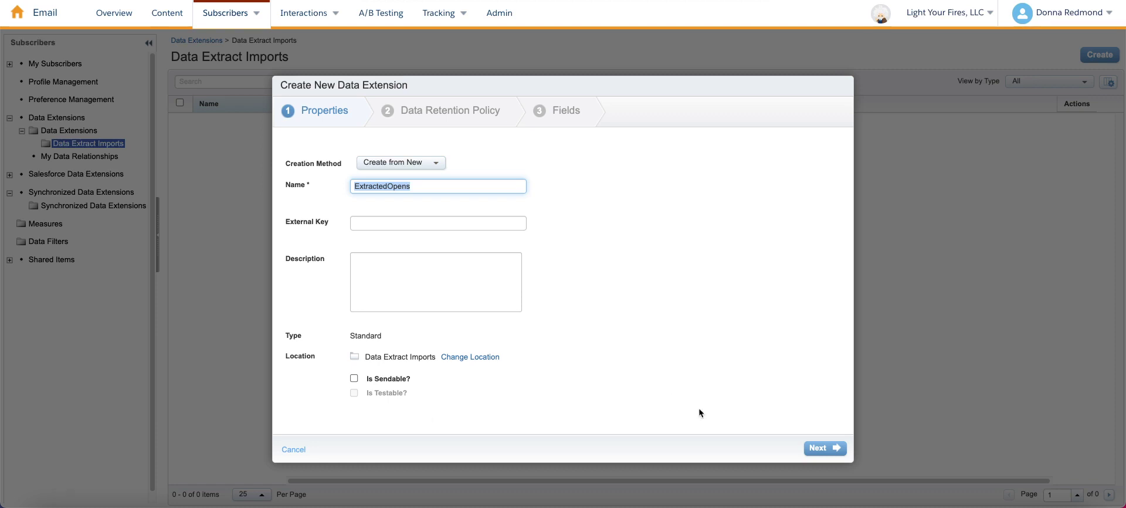
click(824, 449)
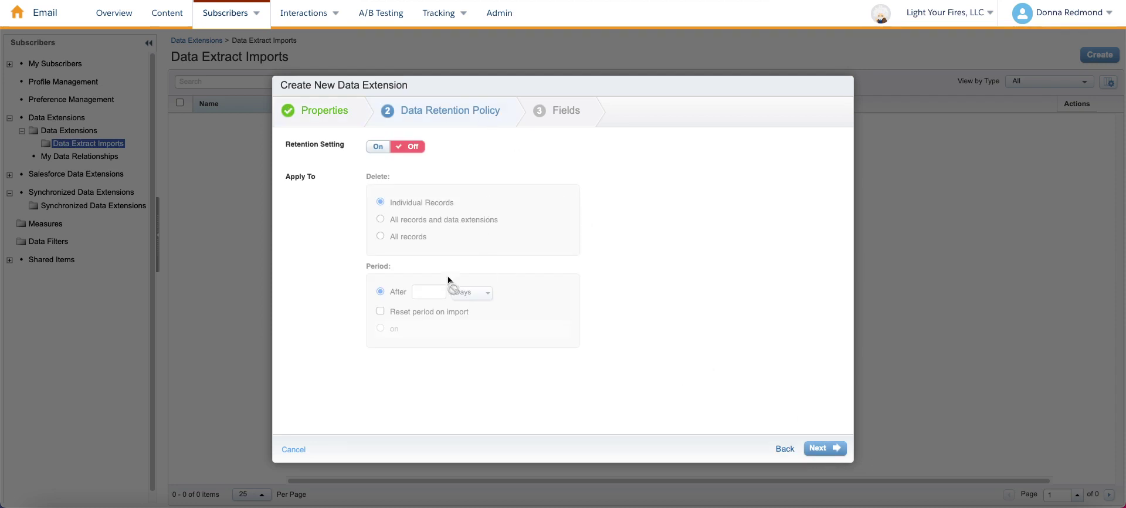
Leave the data retention setting turned off and advance to the Fields step.
click(379, 146)
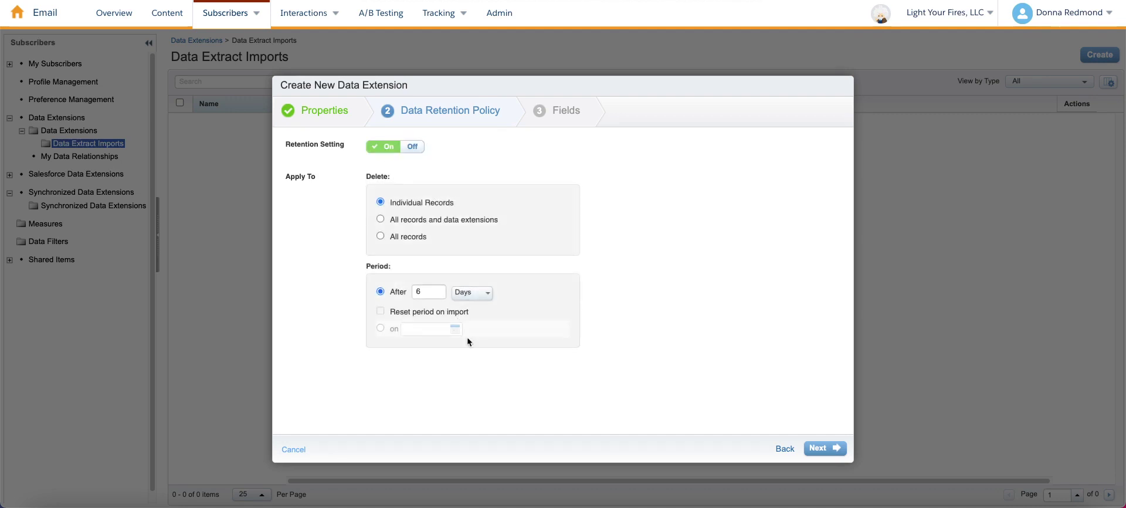
double_click(425, 291)
text(3)
click(473, 298)
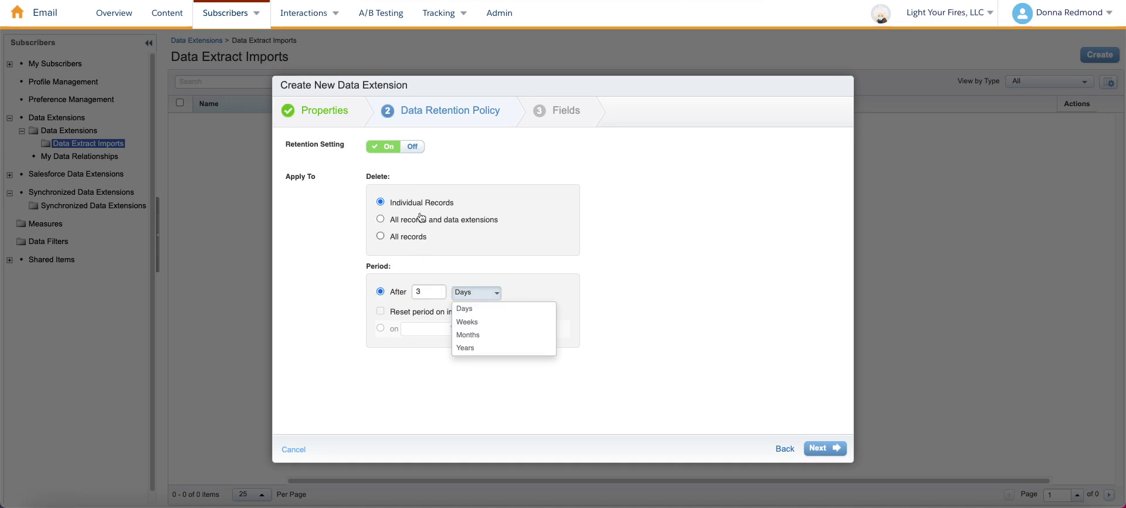
click(411, 148)
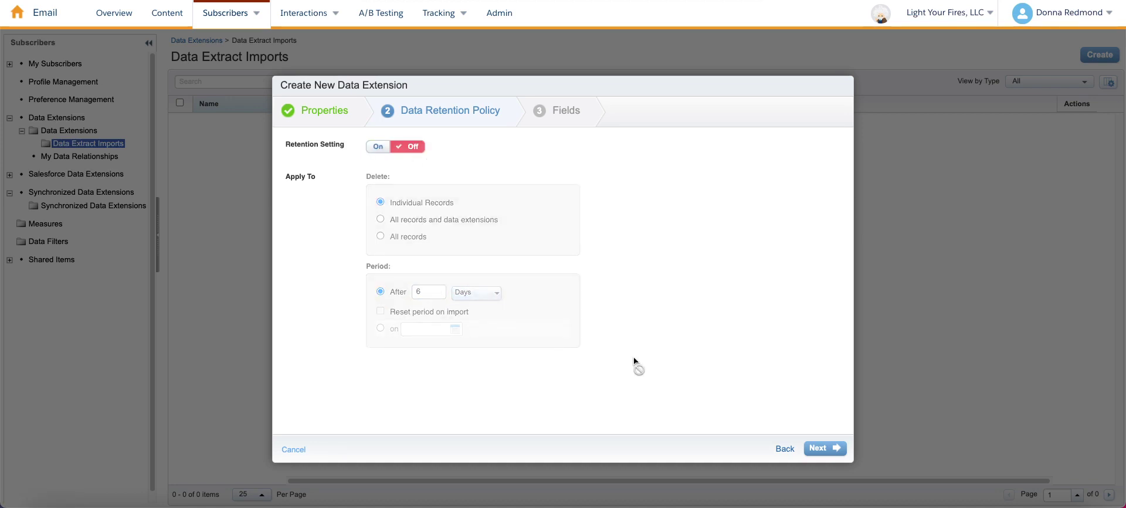
click(811, 450)
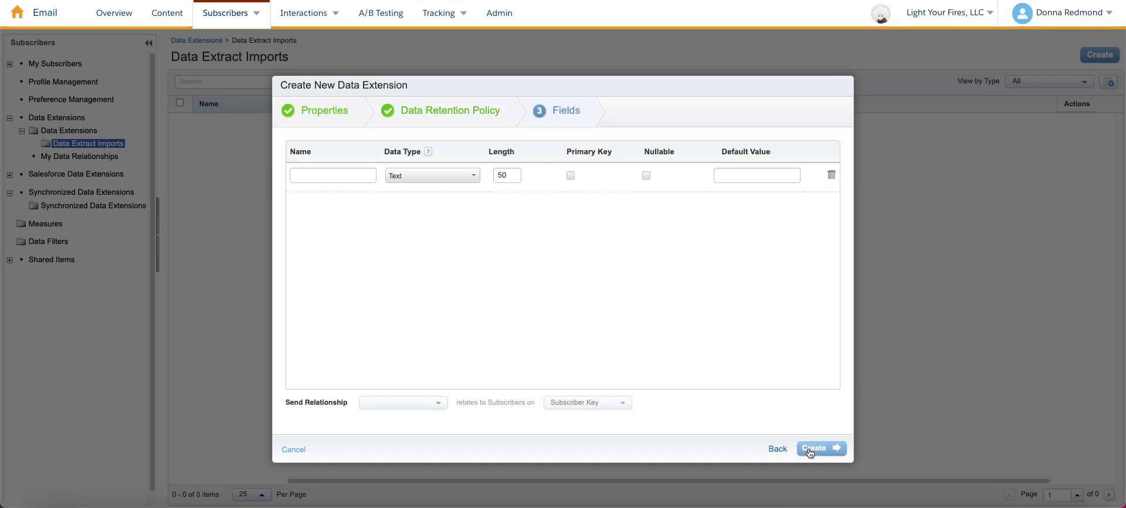
Start entering the first field, ClientId.
click(328, 174)
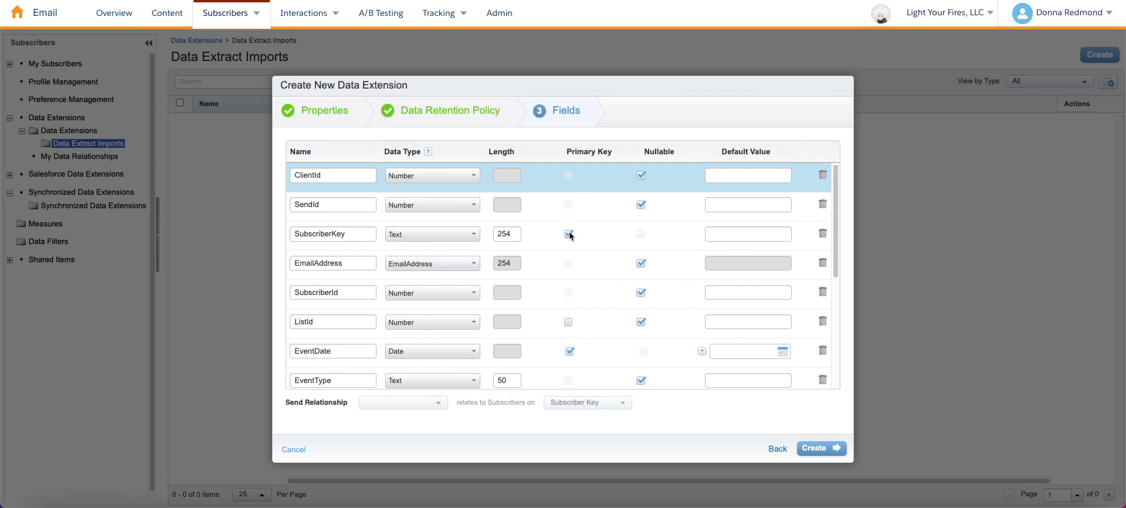
Check the field list from ClientId down to Device, then create the ExtractedOpens data extension.
scroll(581, 349, down, 1)
scroll(581, 346, down, 5)
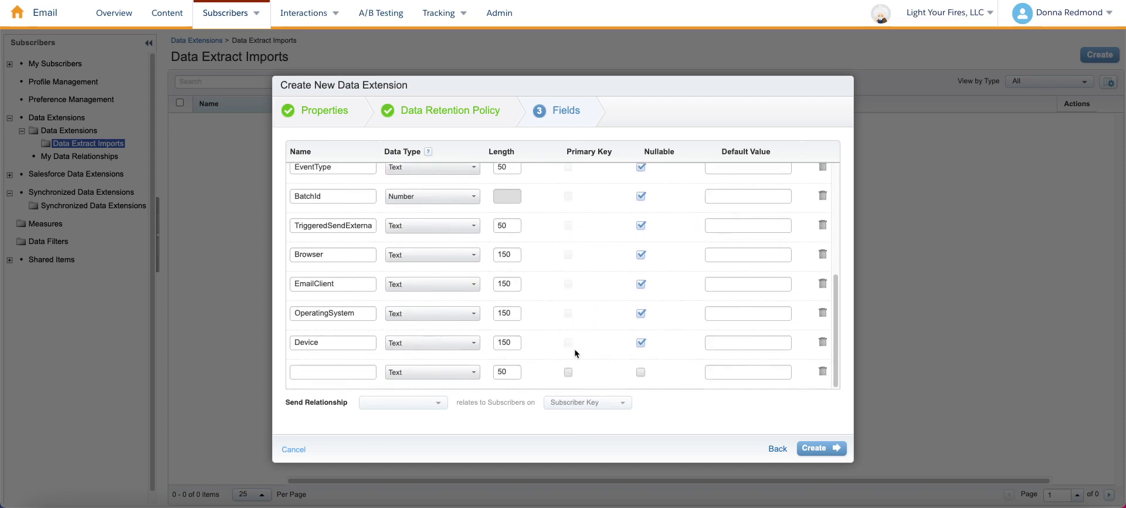
scroll(593, 281, up, 3)
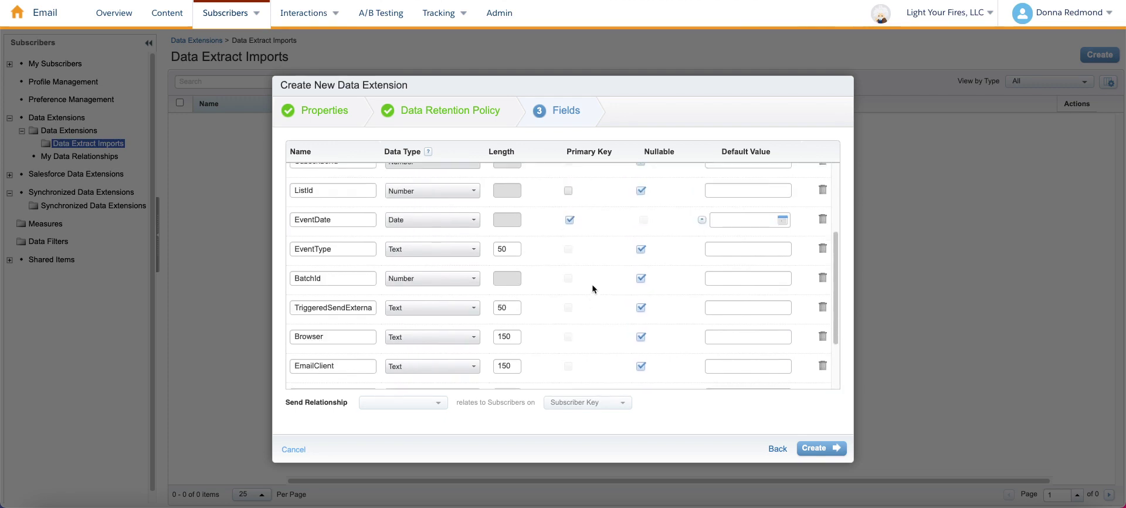
scroll(586, 293, up, 5)
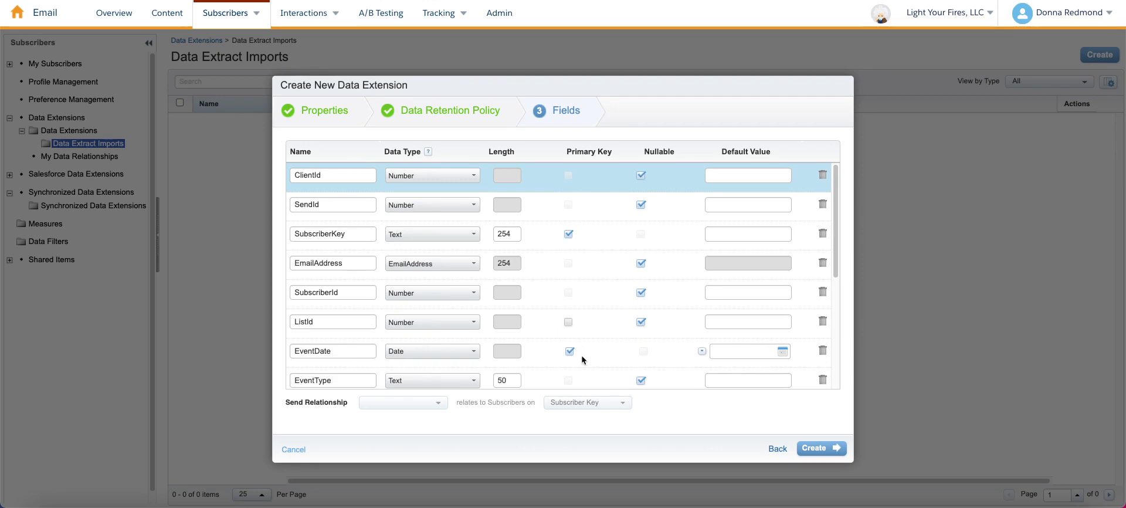
scroll(502, 378, down, 1)
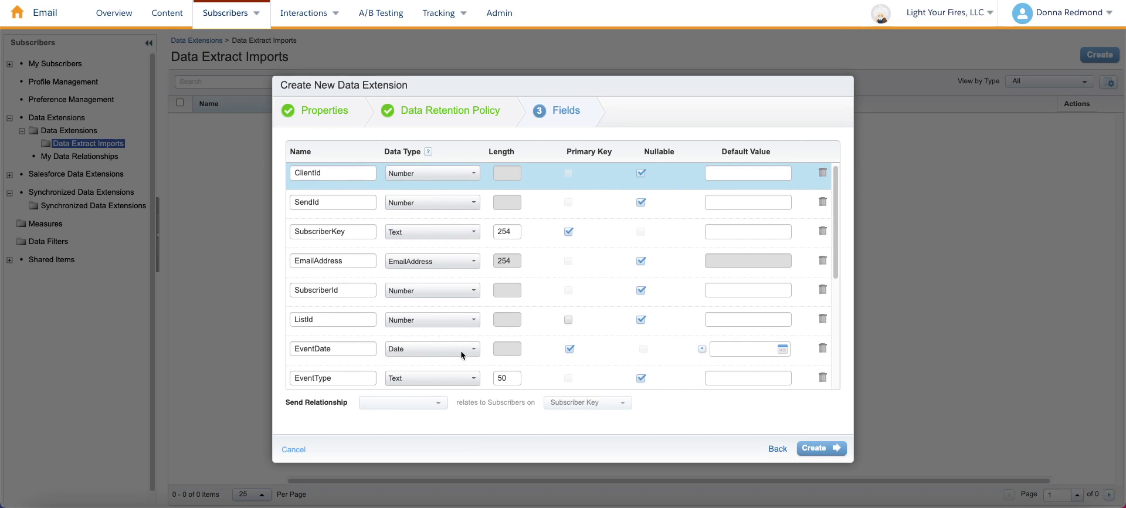
scroll(575, 319, down, 1)
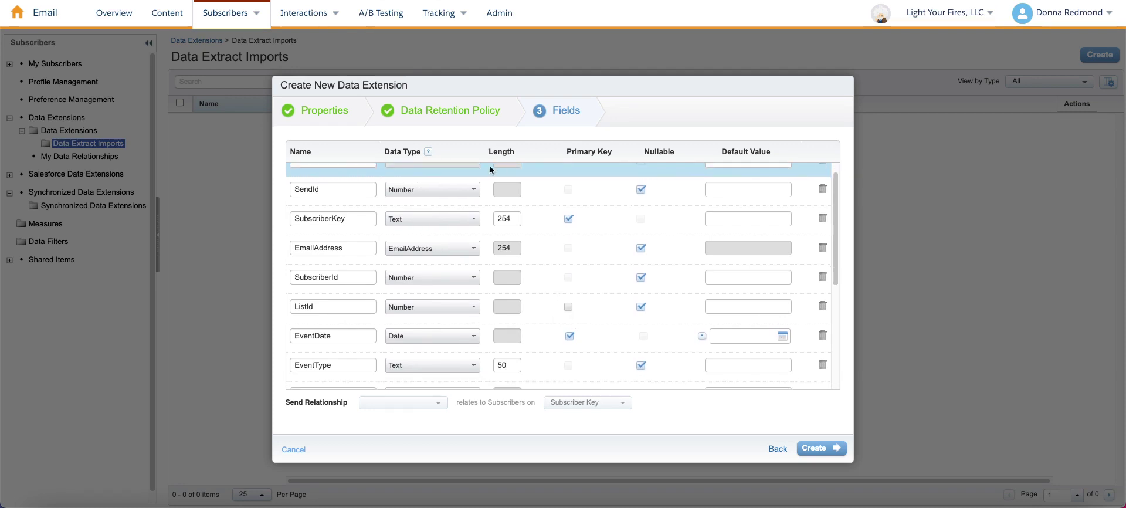
scroll(539, 294, down, 3)
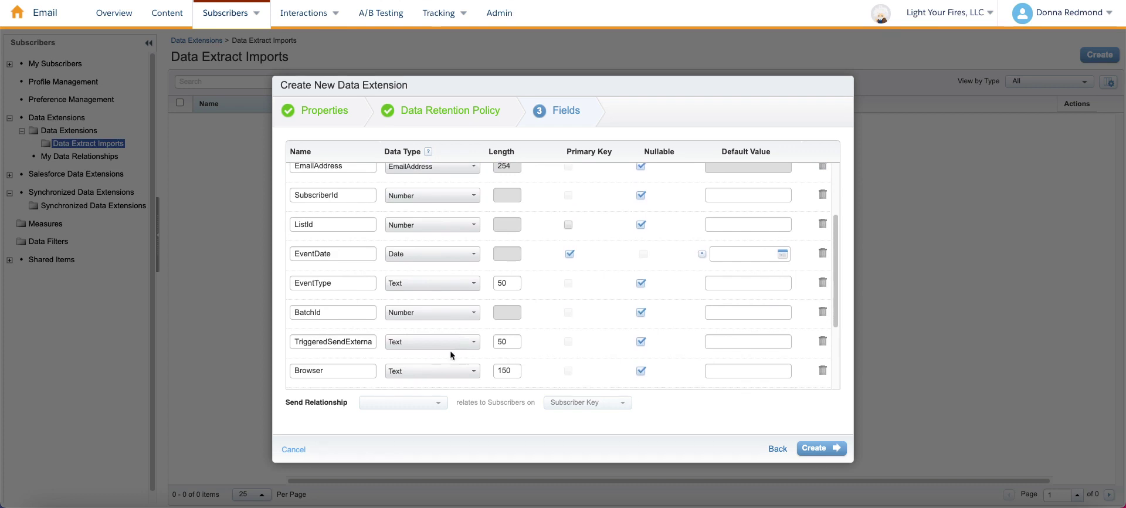
scroll(453, 361, down, 1)
scroll(451, 364, down, 1)
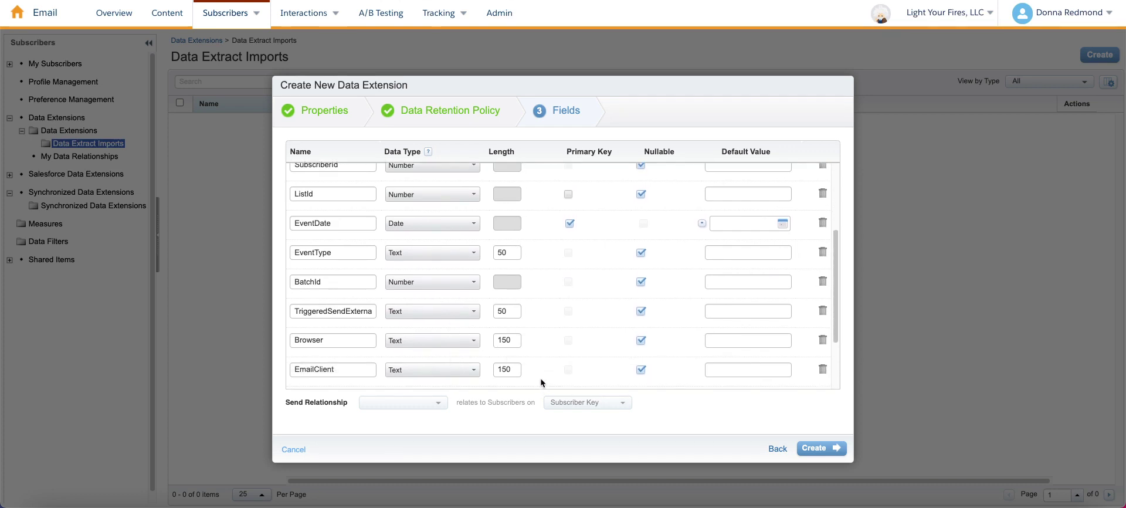
scroll(539, 365, down, 3)
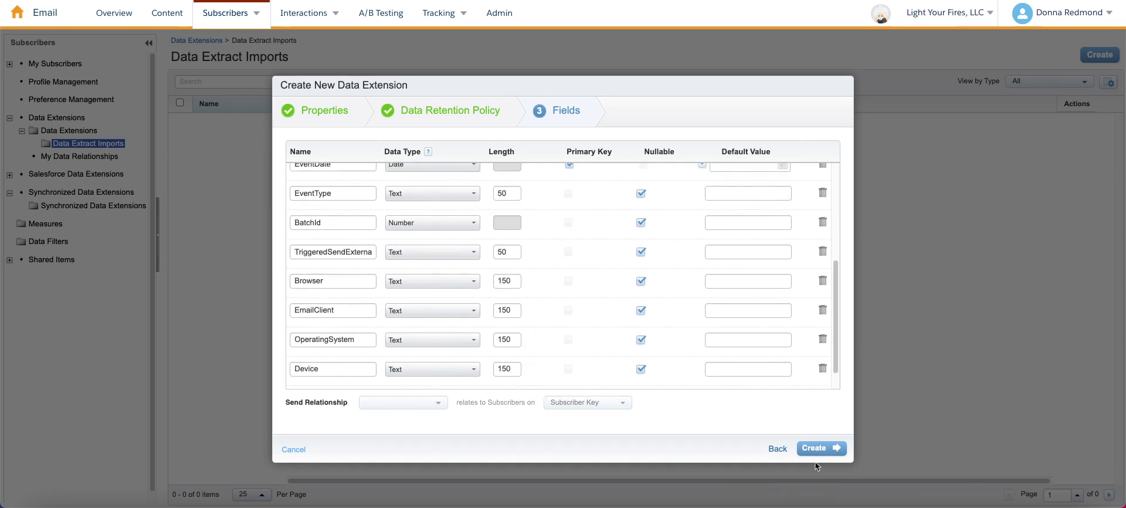
click(824, 449)
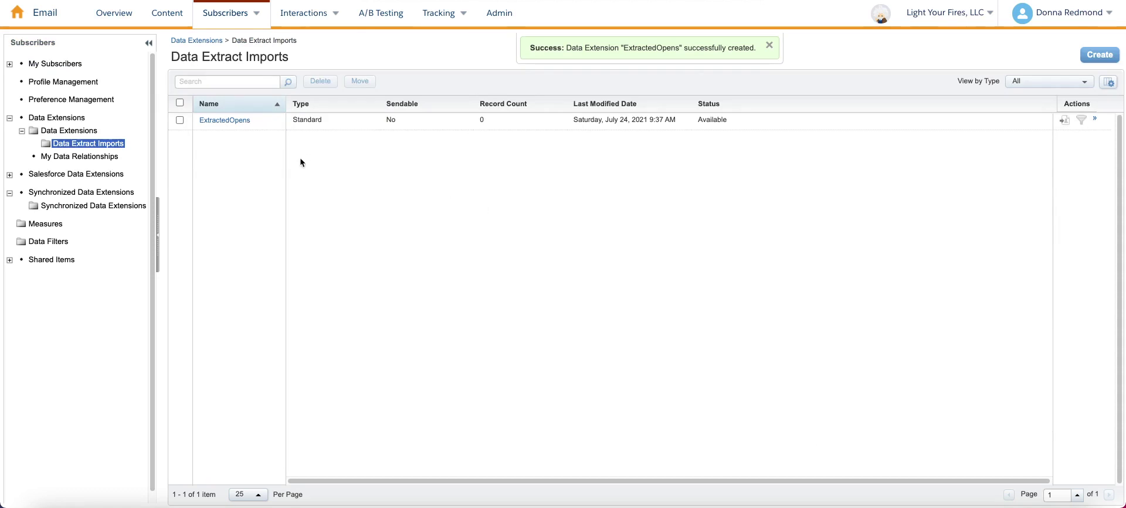
In Automation Studio's Activities, start a new Data Extract activity.
mouse_move(45, 13)
mouse_move(403, 94)
click(419, 125)
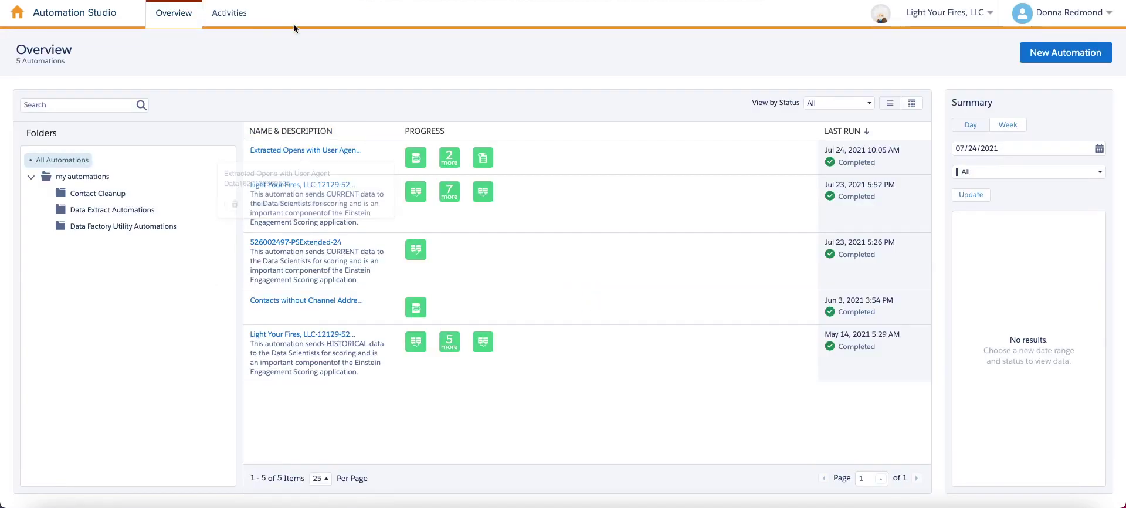
click(240, 18)
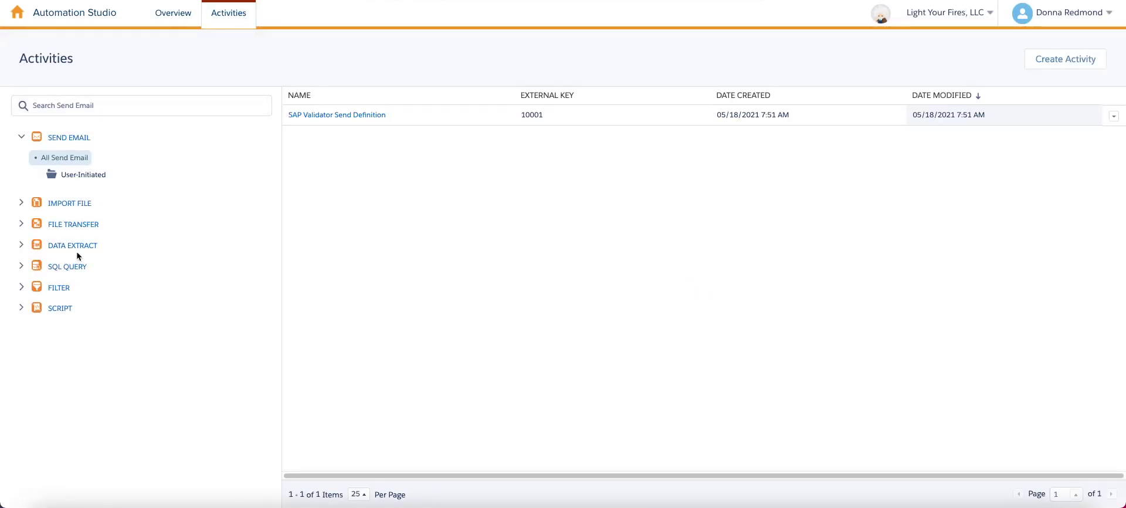
click(79, 244)
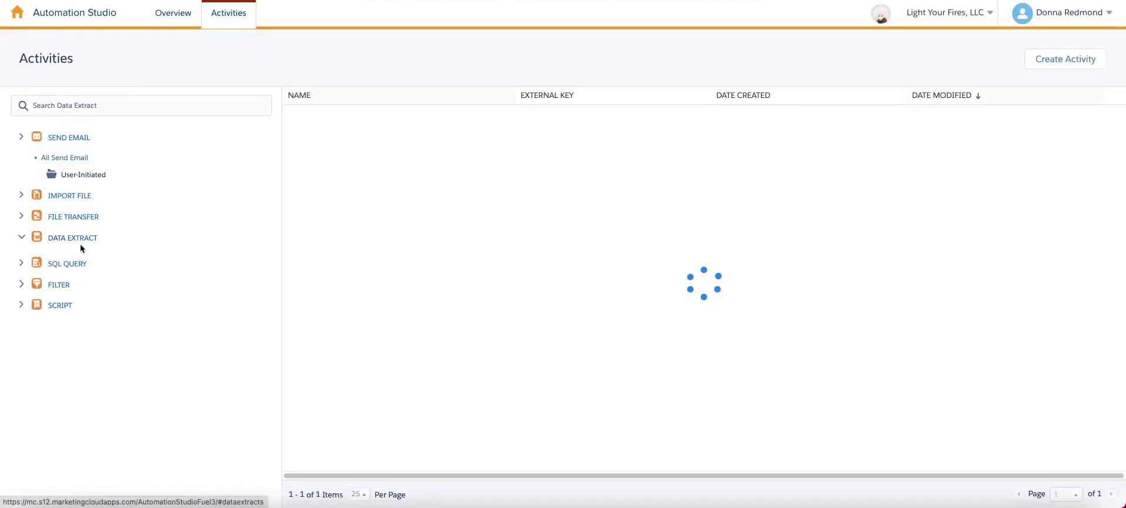
click(1065, 59)
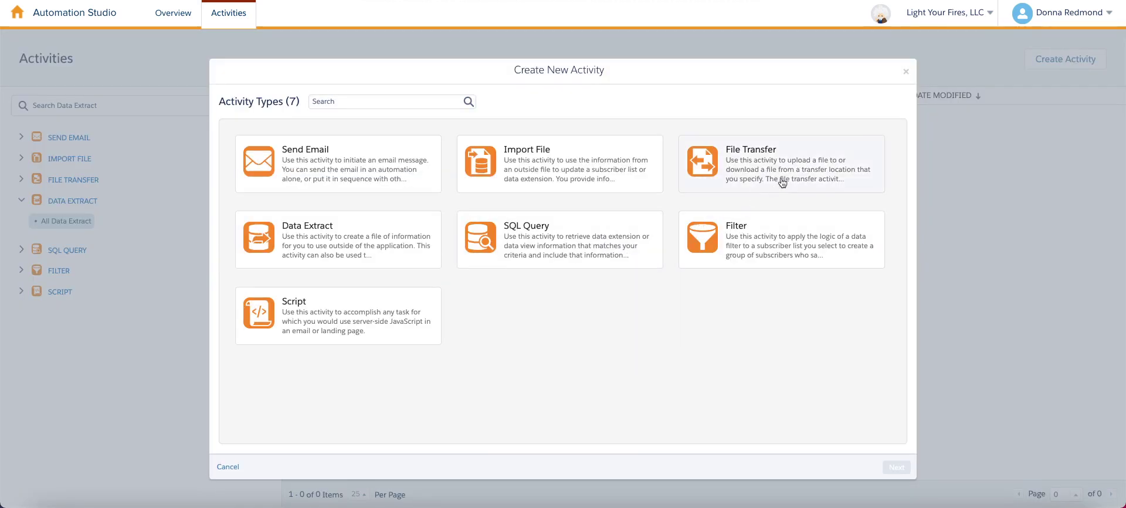
click(322, 227)
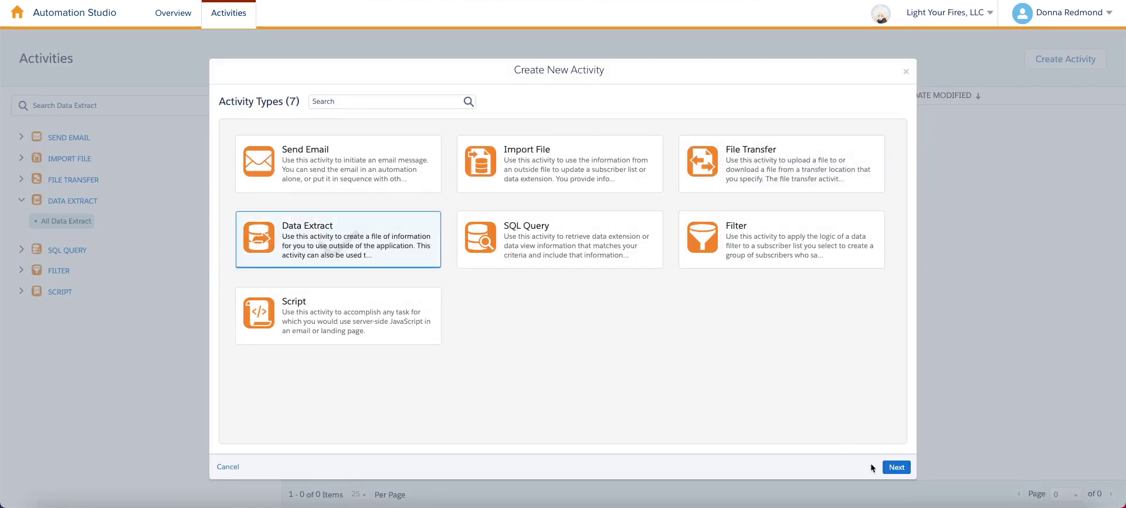
click(897, 467)
Name it ExtractedOpens with file pattern ExtractedOpens.zip and extract type Tracking Extract.
click(331, 122)
click(342, 150)
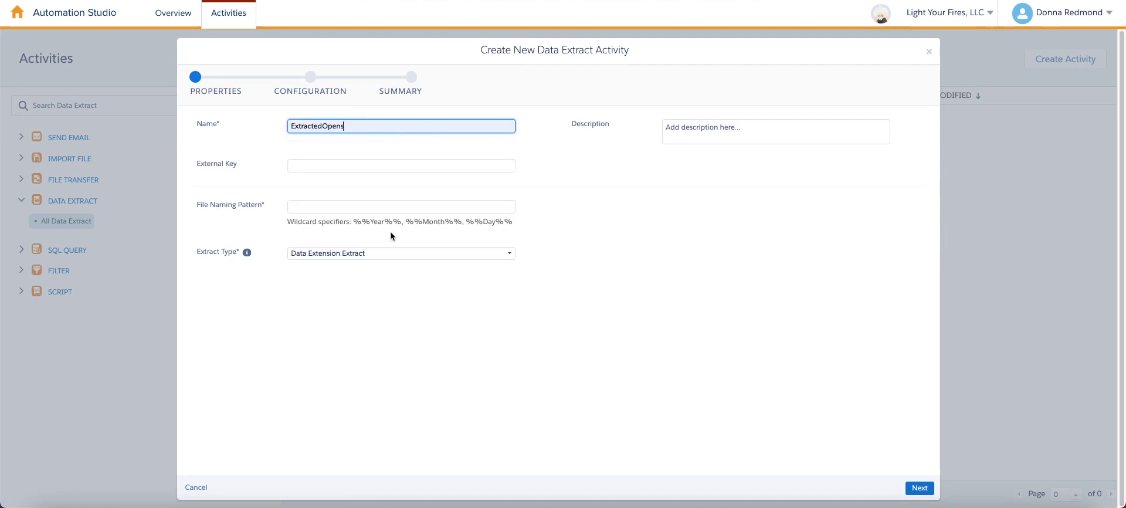
click(408, 207)
click(394, 268)
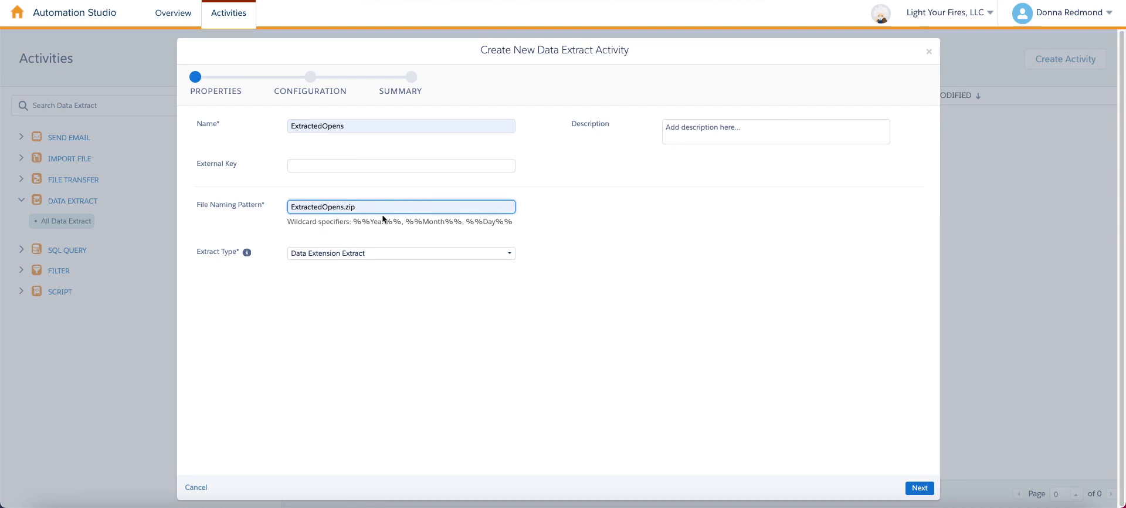
click(409, 254)
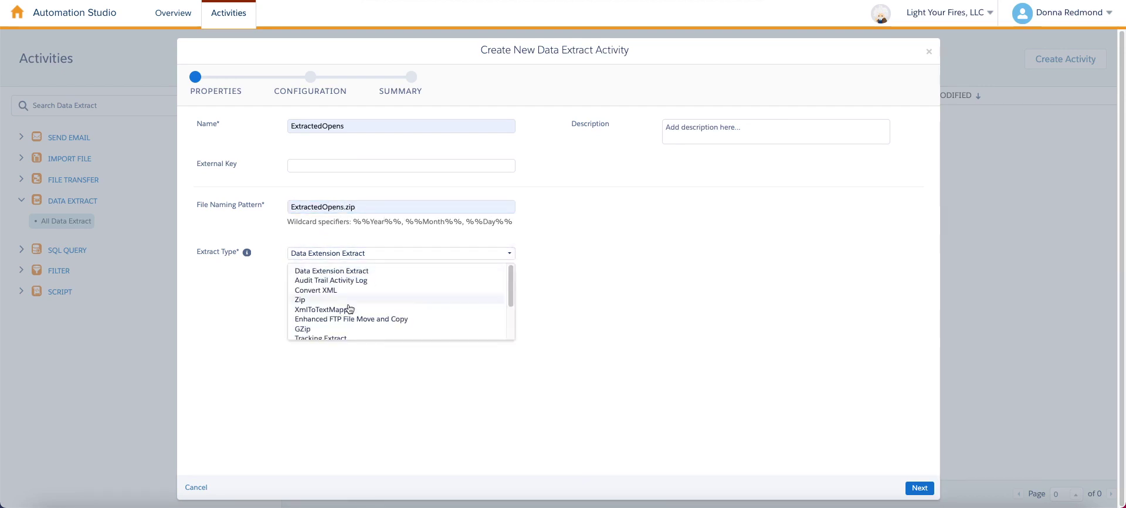
scroll(352, 311, down, 1)
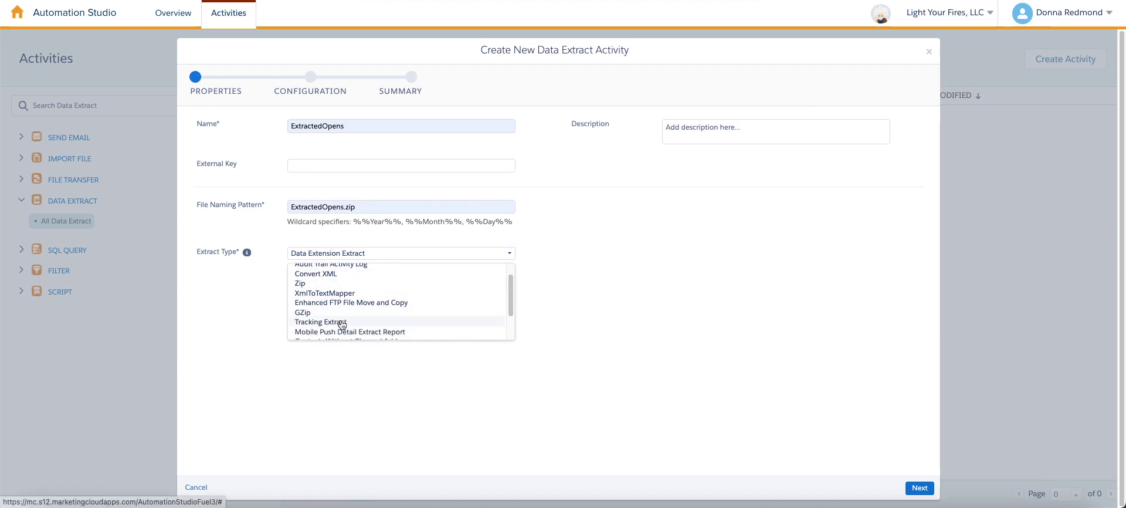
click(343, 322)
click(919, 487)
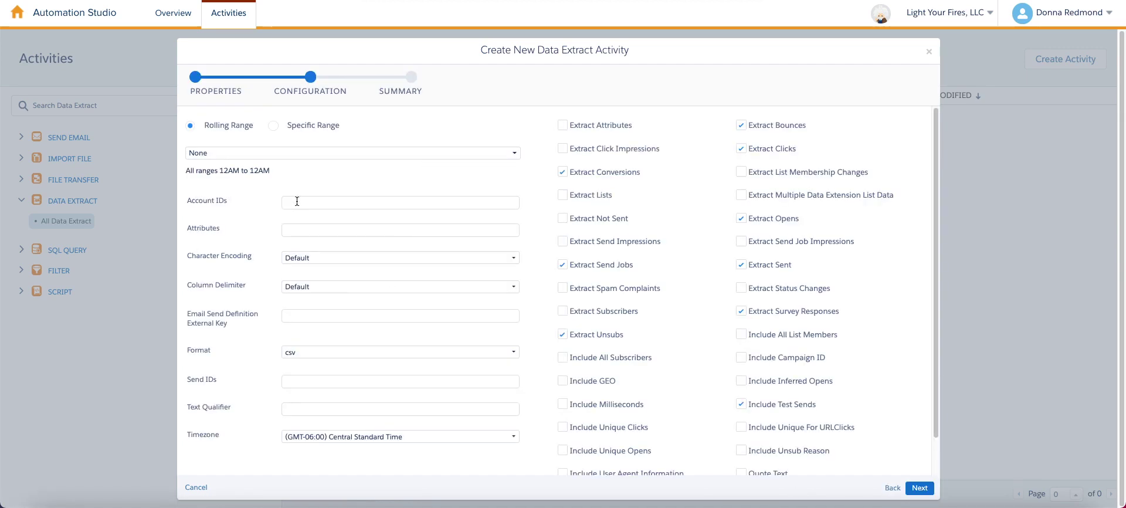
Set Account IDs to * and the rolling range to 90 Days.
click(297, 203)
click(307, 218)
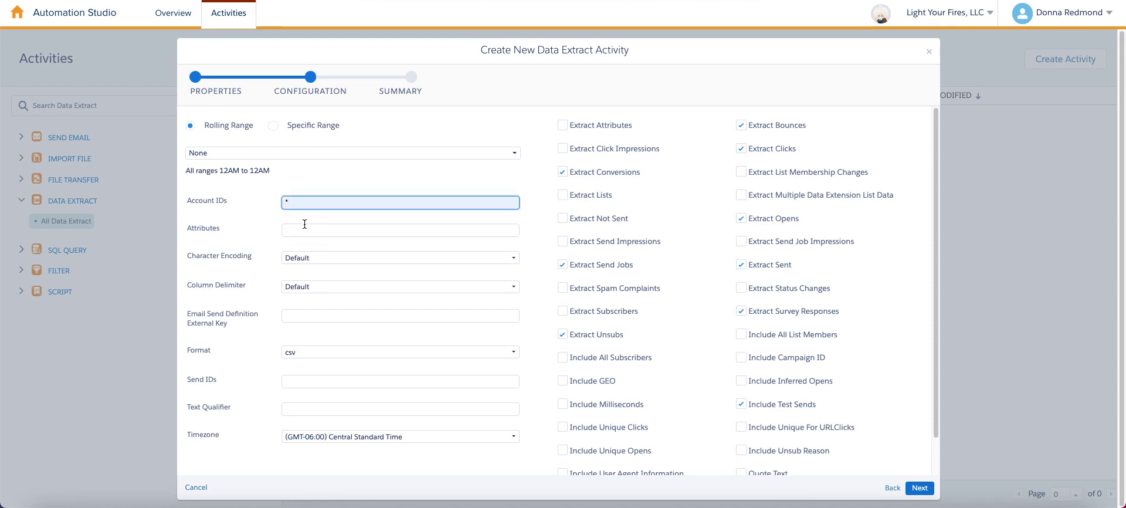
click(246, 153)
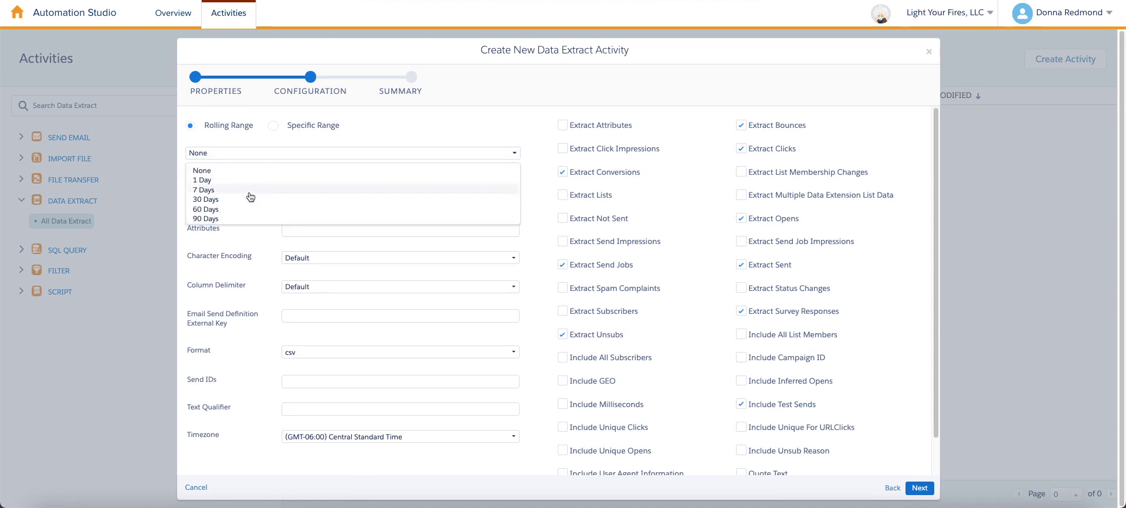
click(246, 221)
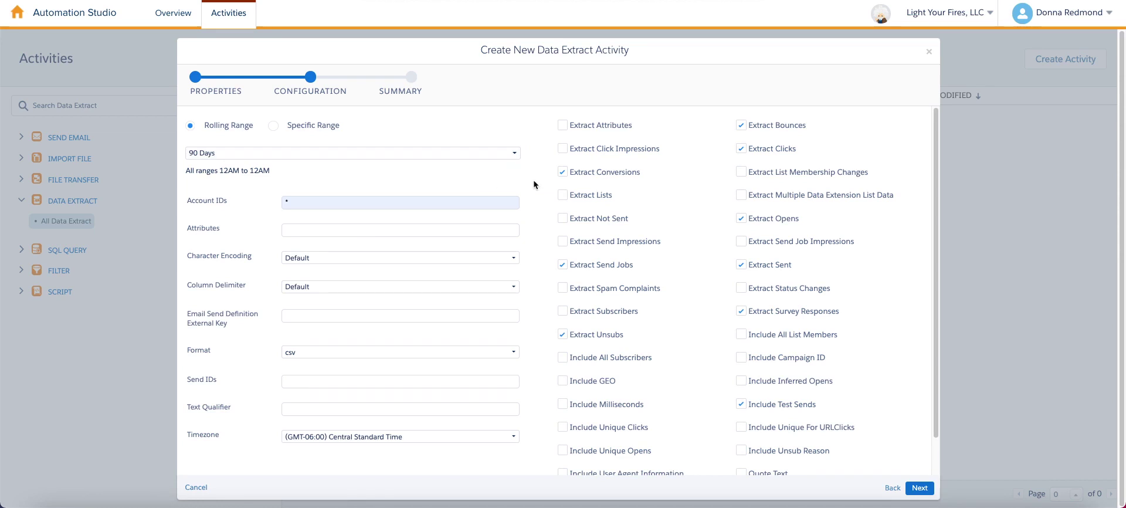
Extract opens only, without test sends, include user agent information, and save the extract.
click(589, 174)
click(587, 265)
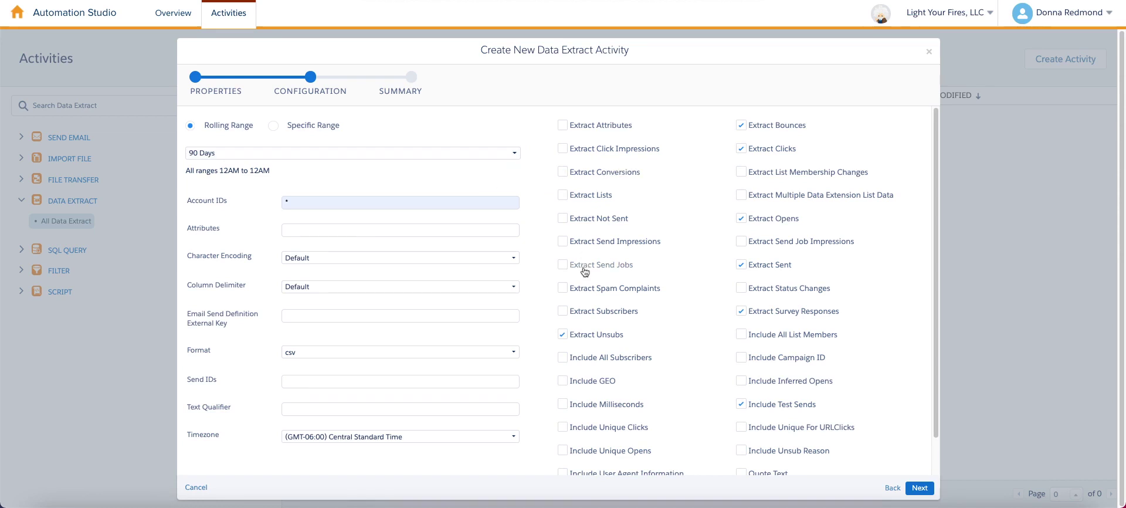
click(609, 334)
click(769, 265)
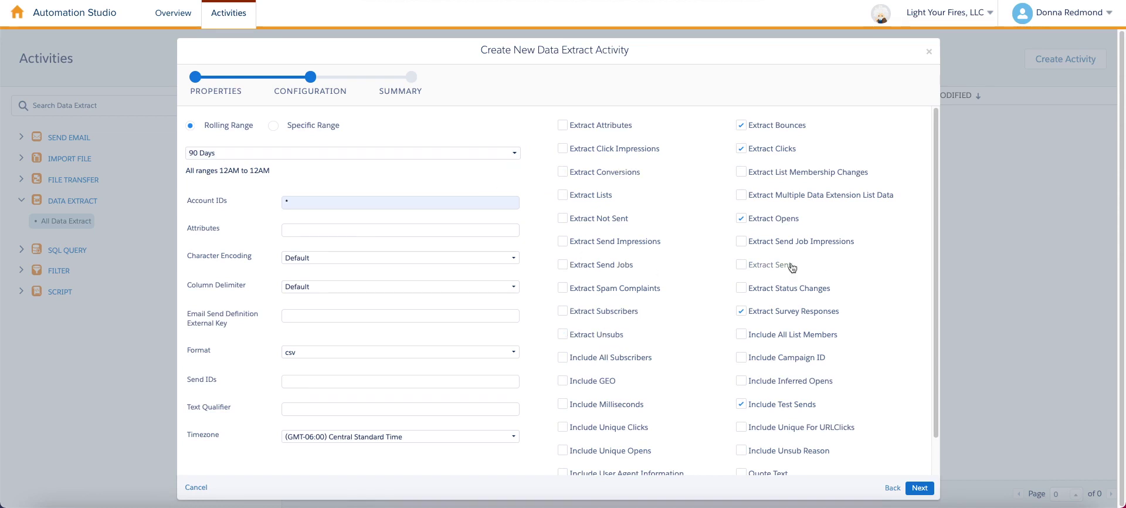
click(776, 125)
click(772, 149)
click(770, 312)
click(773, 410)
scroll(765, 410, down, 2)
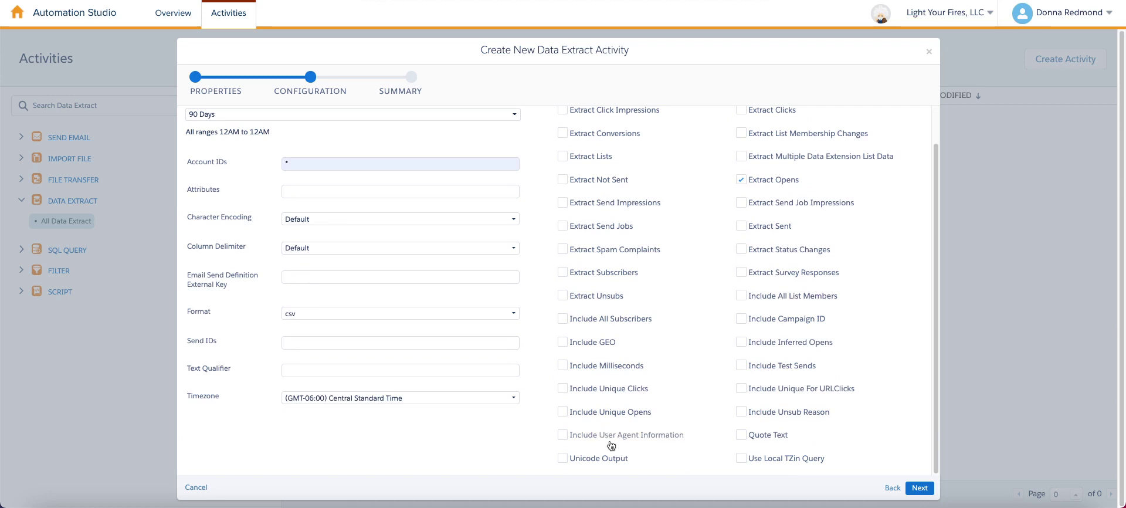
click(566, 438)
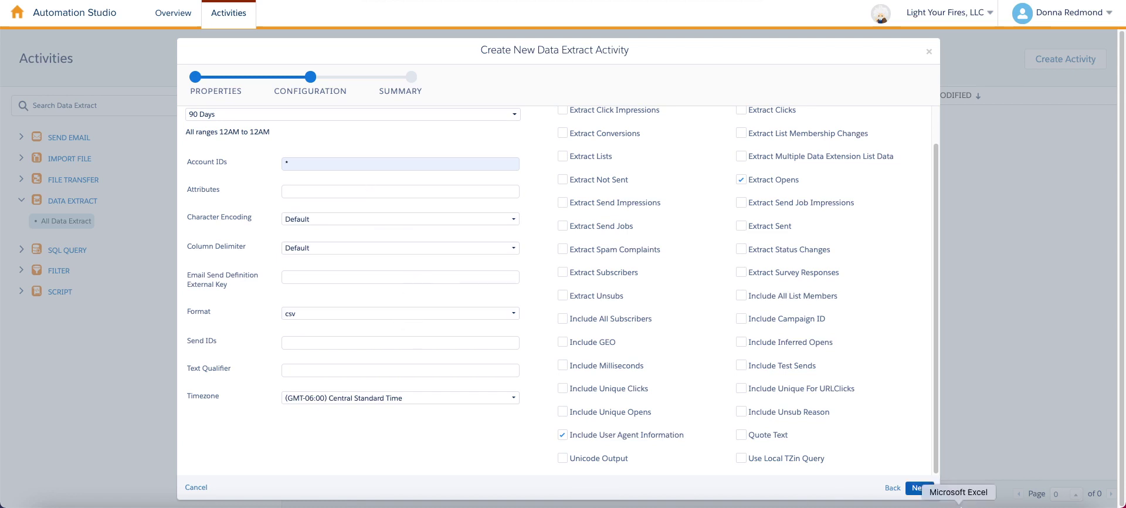
click(919, 491)
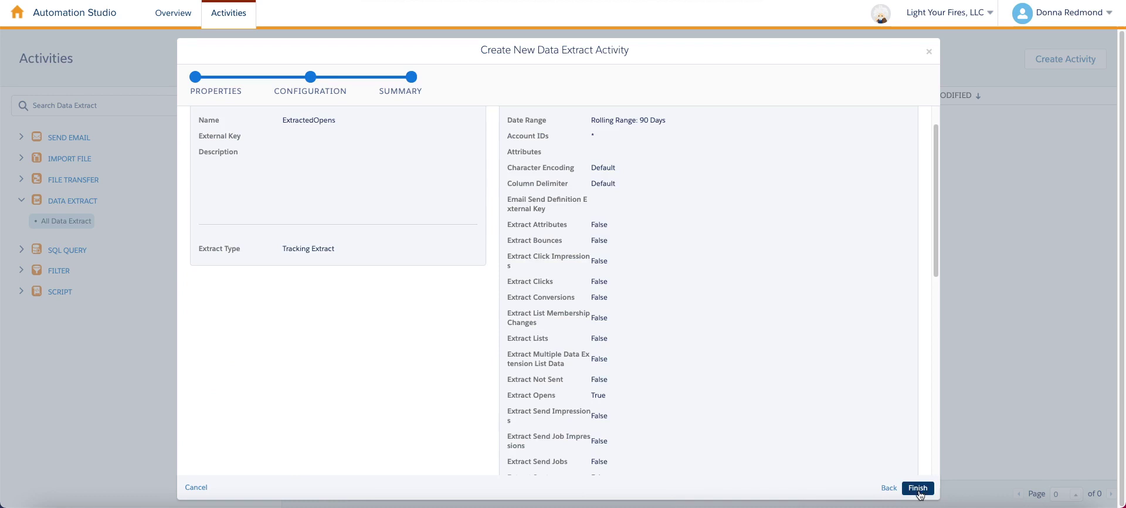
click(919, 490)
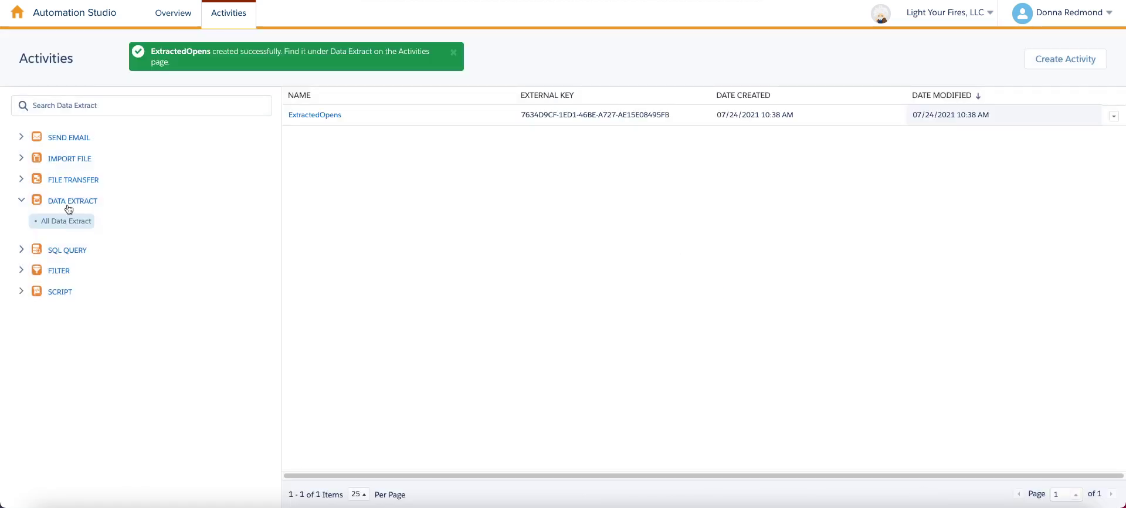
Create a File Transfer named ExtractedOpens that moves a file from the Safehouse.
click(77, 180)
click(1041, 61)
click(764, 173)
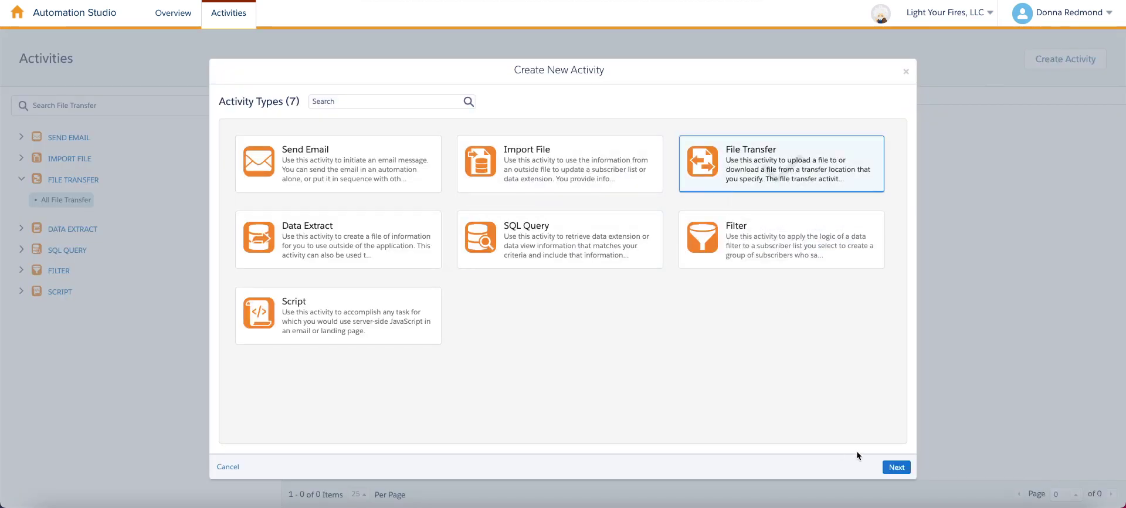
click(897, 467)
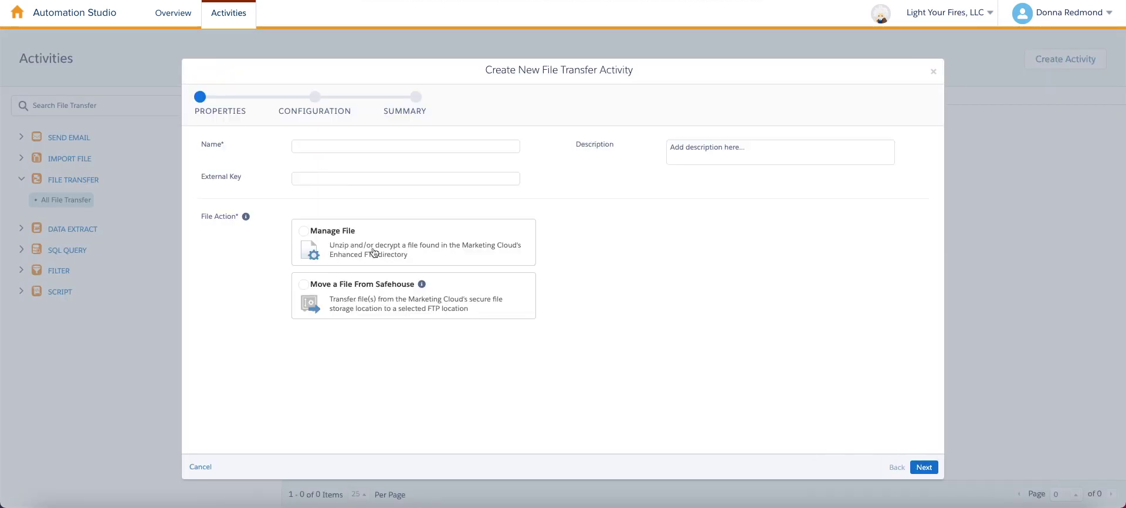
click(363, 306)
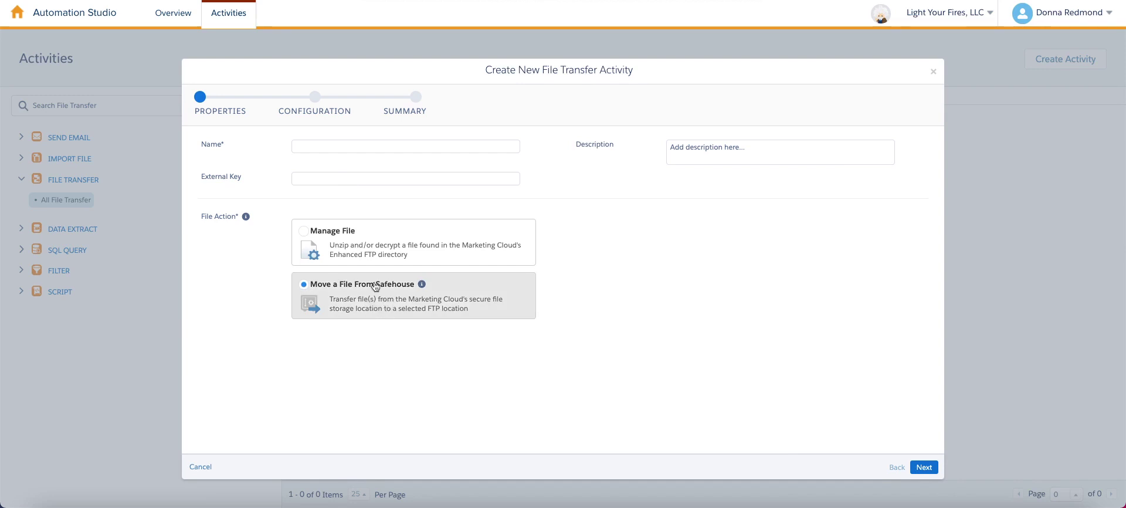
click(356, 149)
click(373, 169)
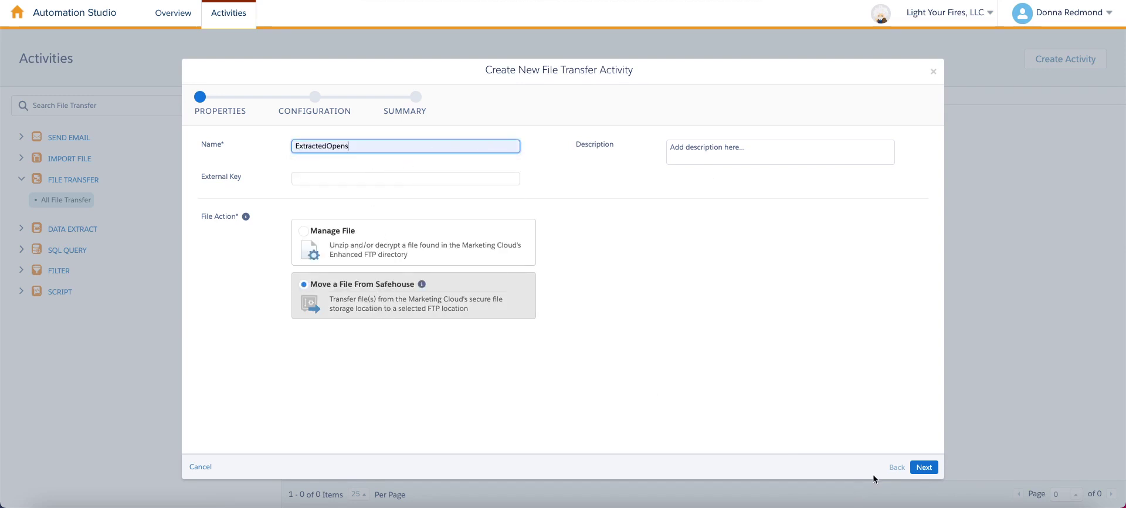
click(924, 467)
Set its file naming pattern to ExtractedOpens.zip and save the file transfer.
click(349, 171)
text(150)
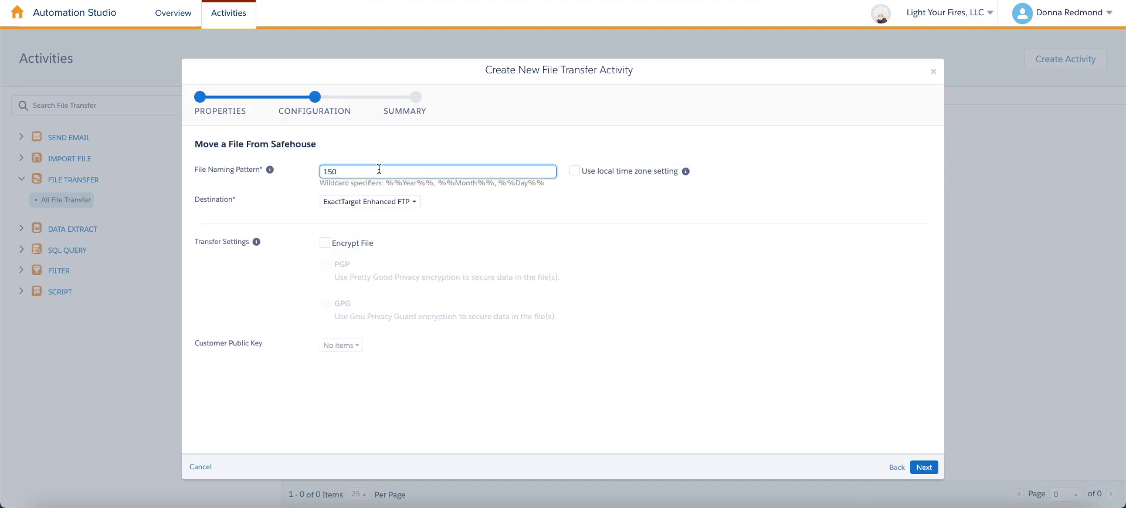
key(ctrl+a)
text(Exta)
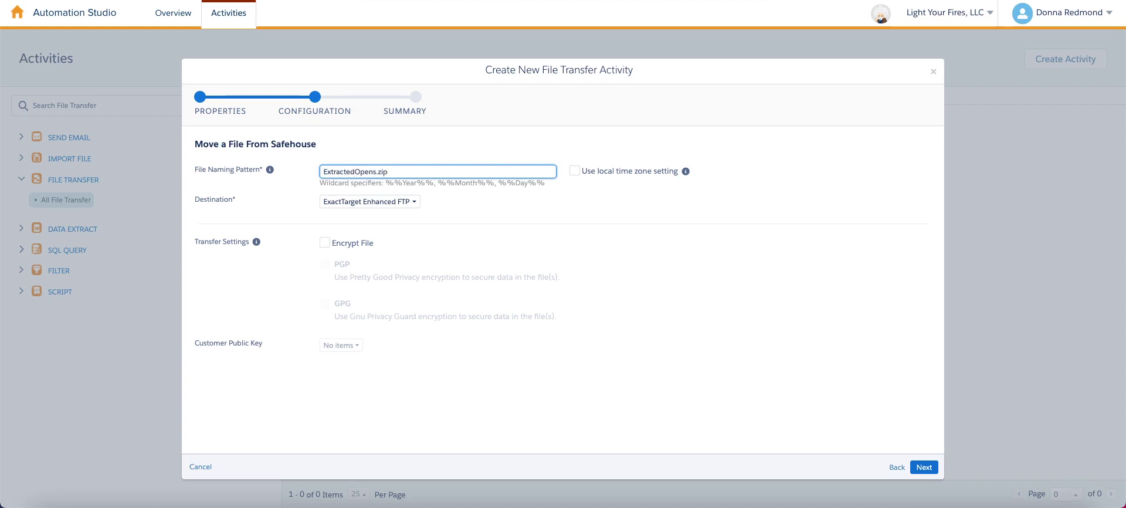
key(ctrl+a)
key(ctrl+c)
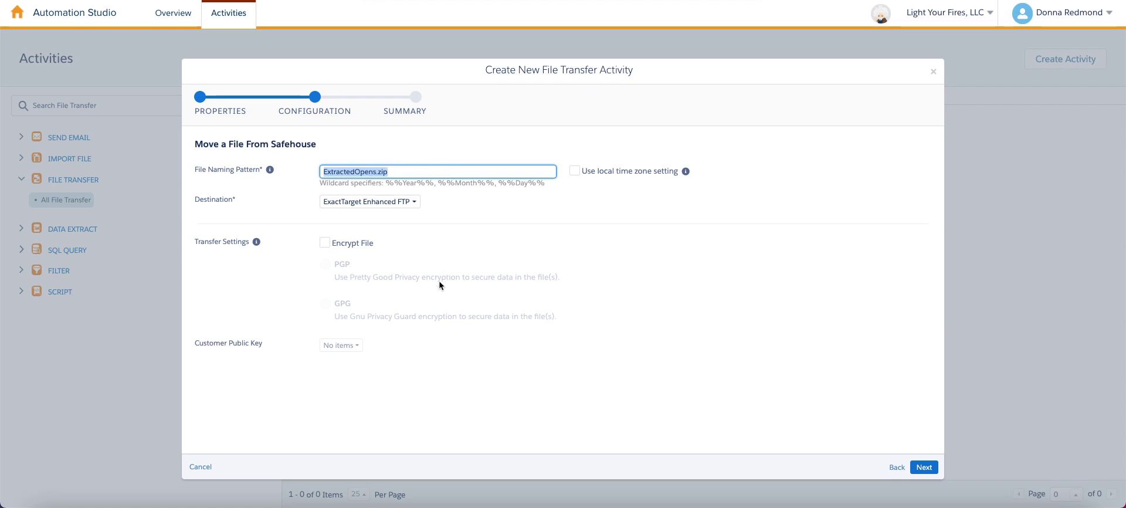
click(924, 467)
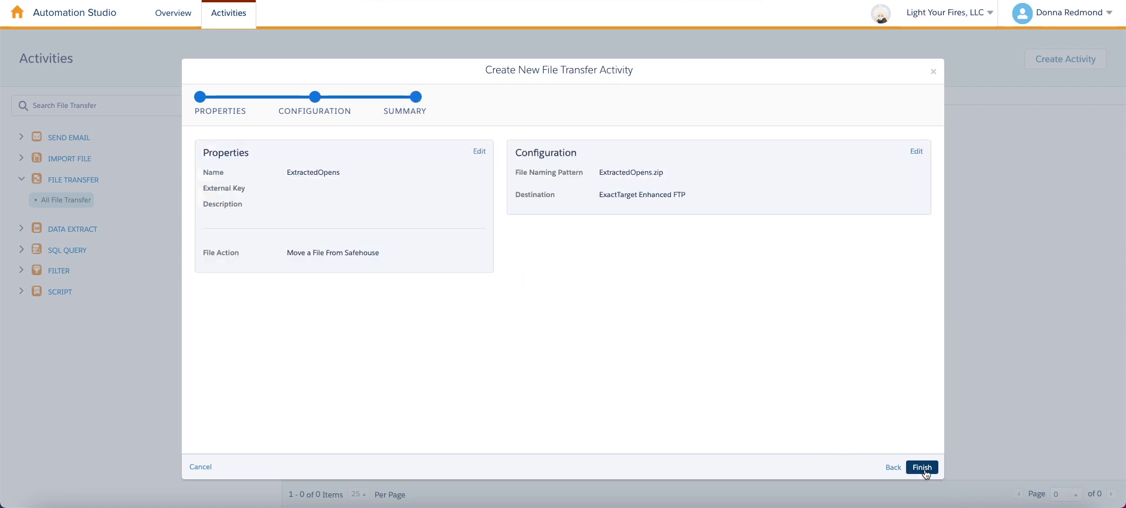
click(924, 467)
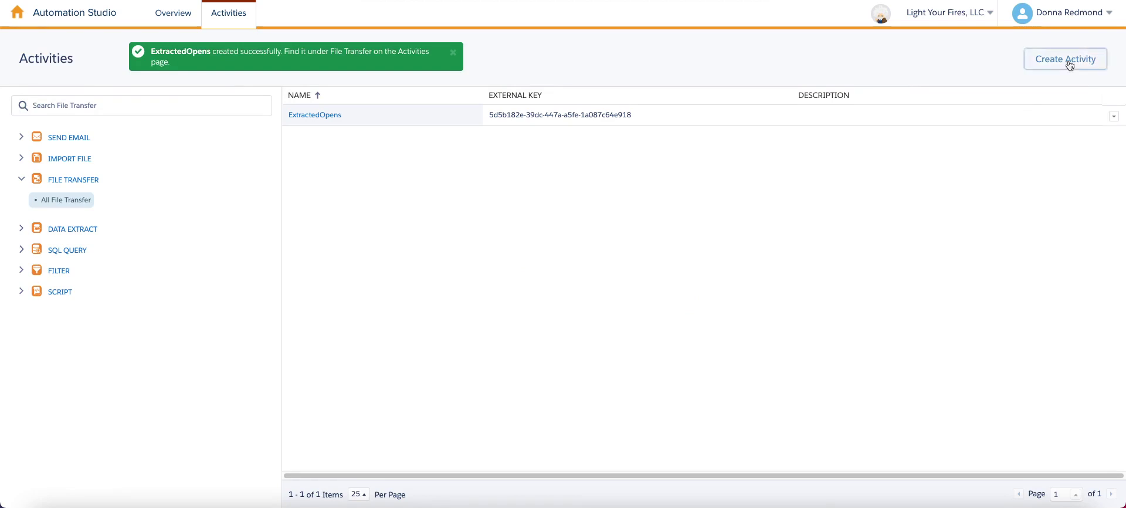
Create a File Transfer named ExtractedOpens_unzip set to Manage File.
click(1079, 59)
click(804, 176)
click(896, 467)
click(349, 146)
key(ctrl+v)
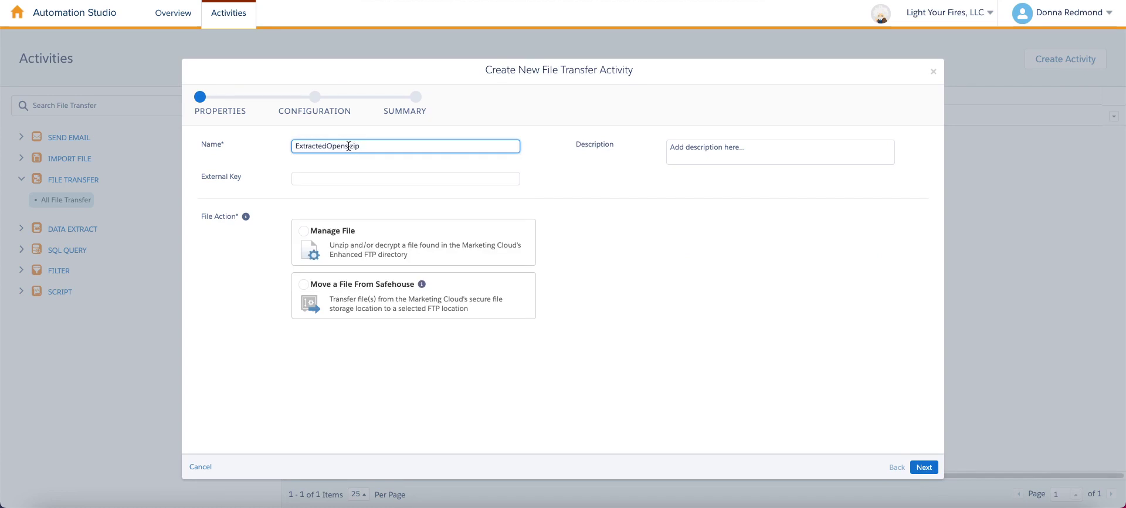
drag(349, 145, 445, 159)
text(_u)
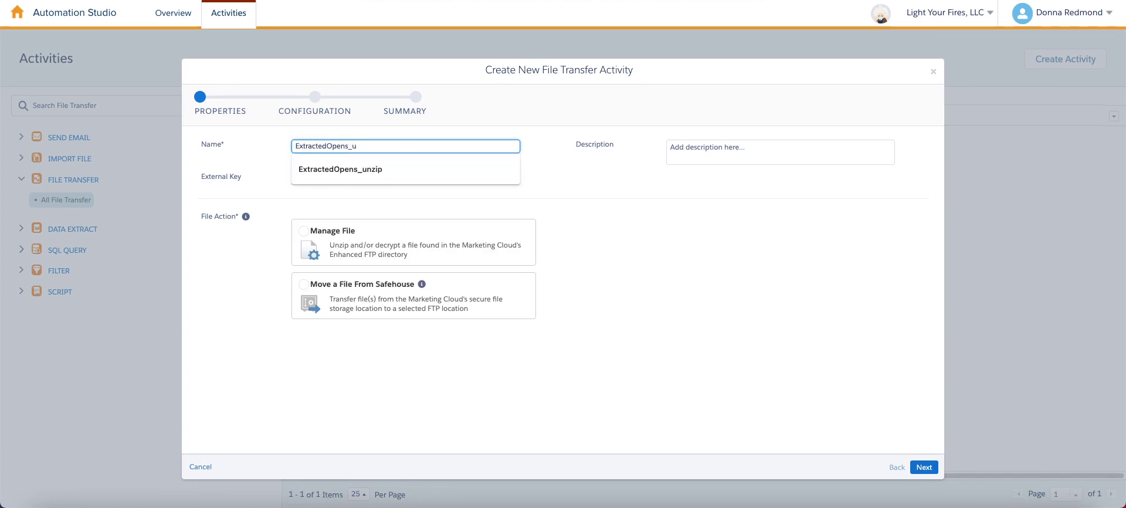
text(nzip)
click(670, 147)
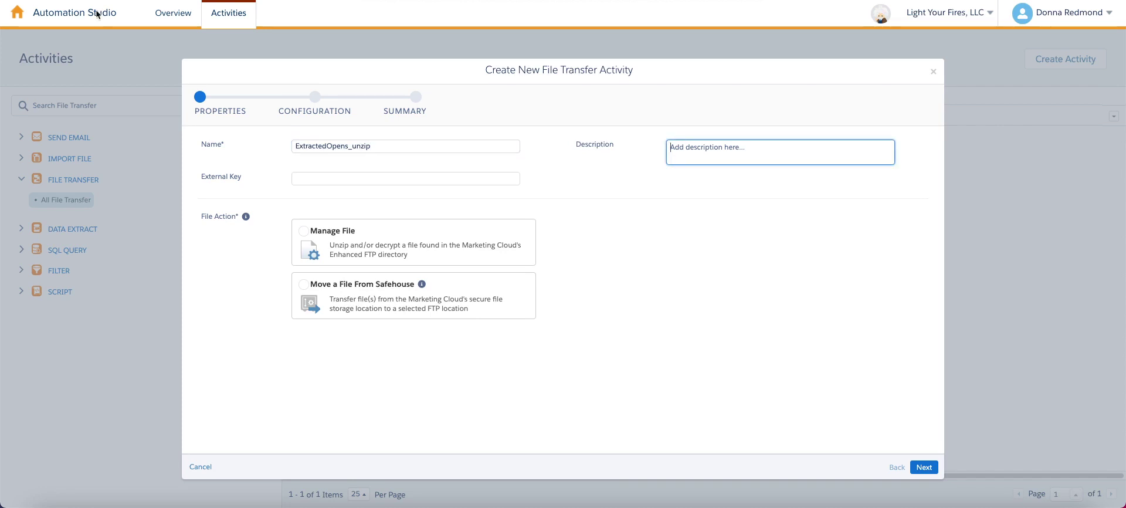
click(383, 246)
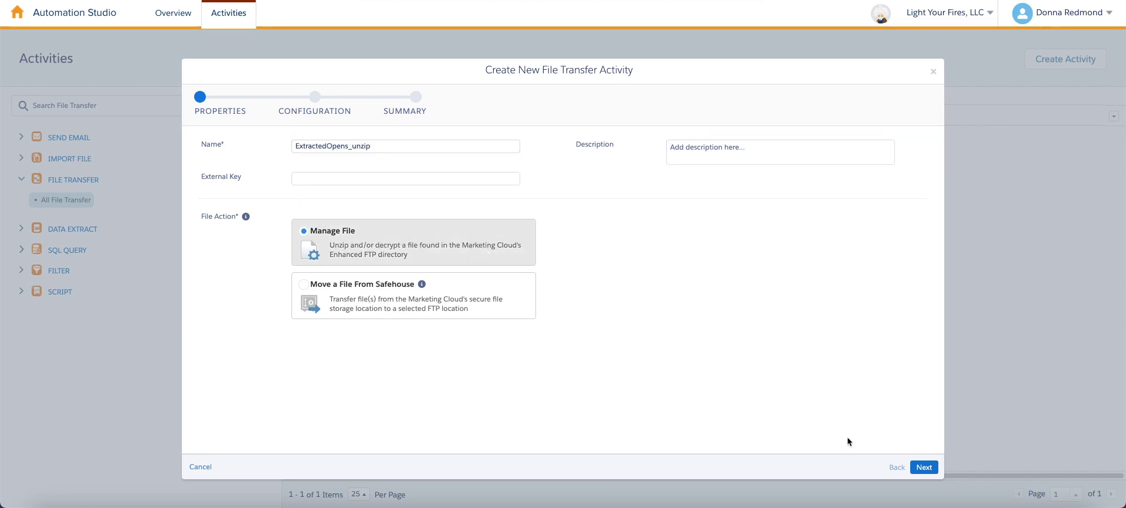
click(923, 467)
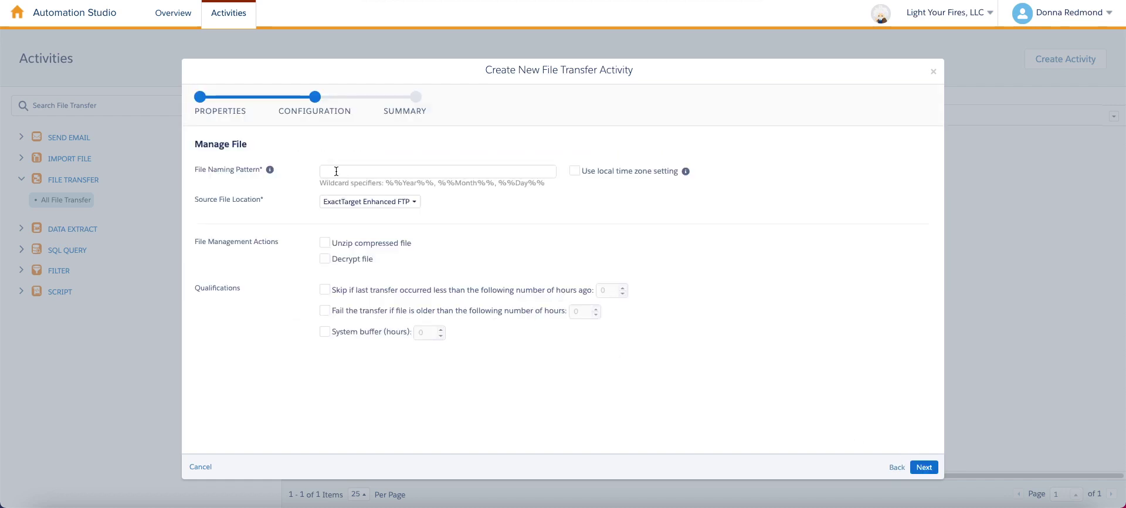
Set pattern ExtractedOpens.zip, enable unzipping the compressed file, and save the transfer.
click(336, 171)
key(ctrl+v)
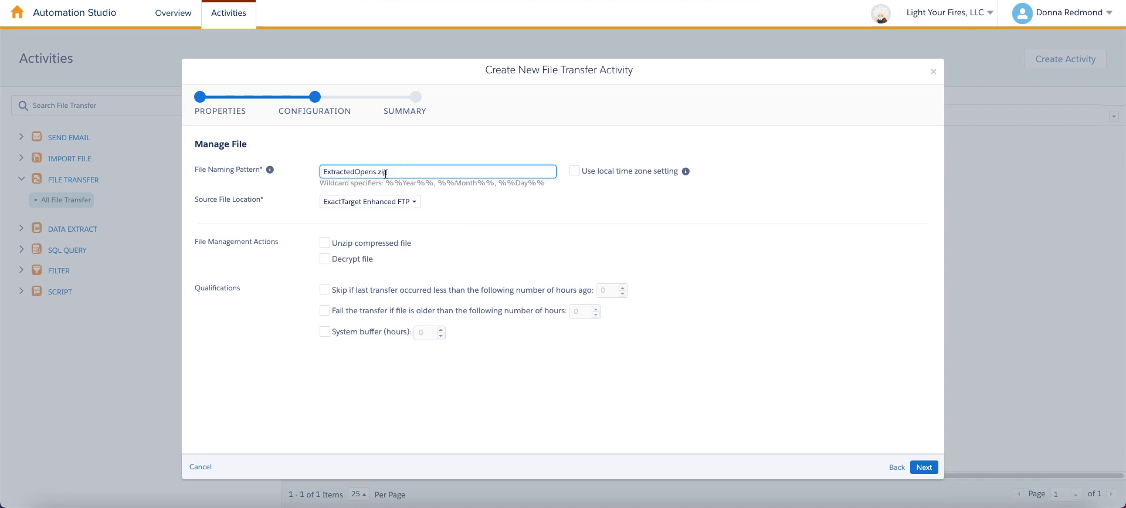
click(383, 244)
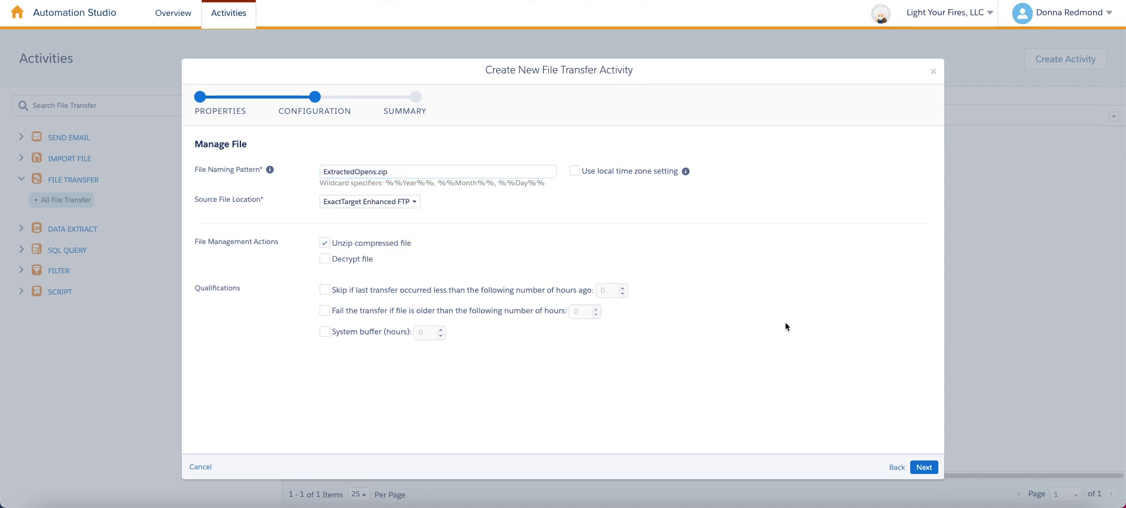
click(925, 467)
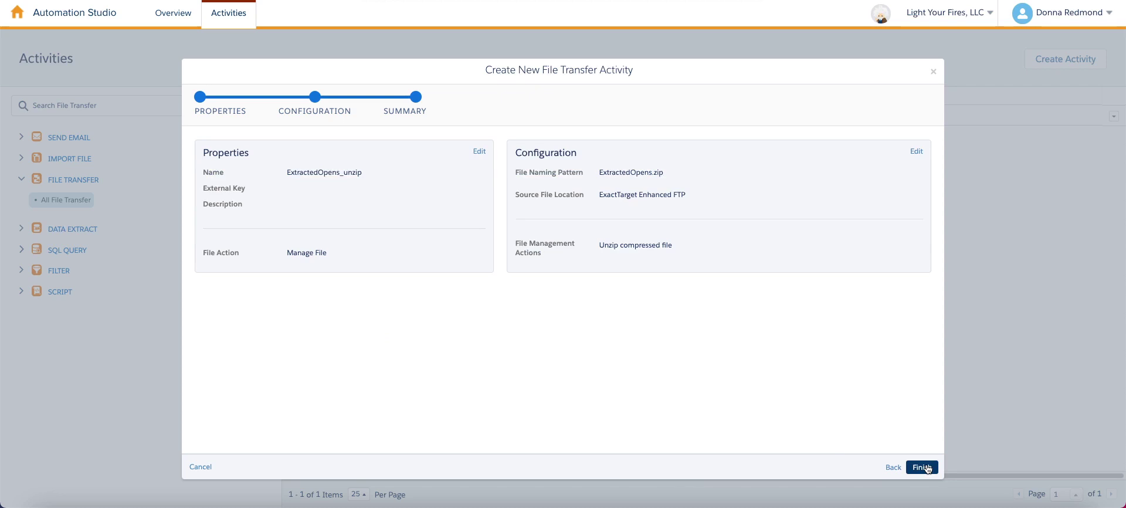
click(926, 467)
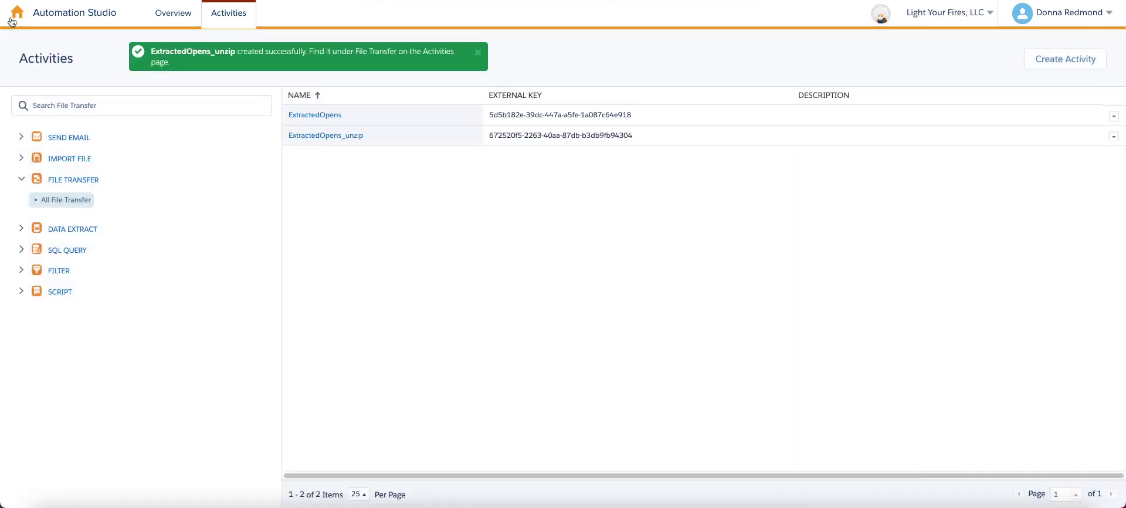
mouse_move(11, 23)
mouse_move(418, 83)
Start a scheduled automation with a Data Extract step and two File Transfer steps.
click(167, 17)
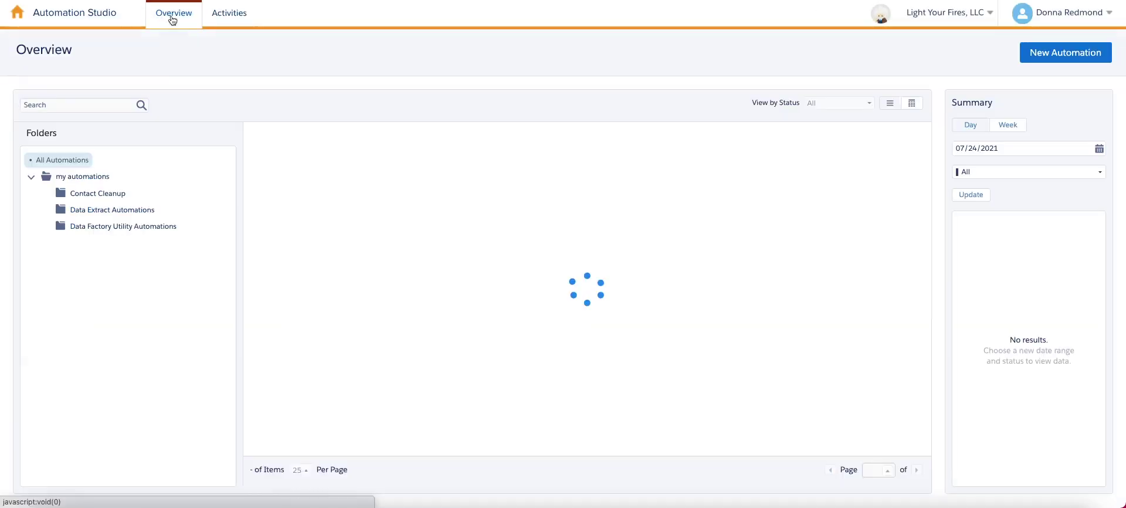
click(1074, 56)
drag(33, 186, 298, 183)
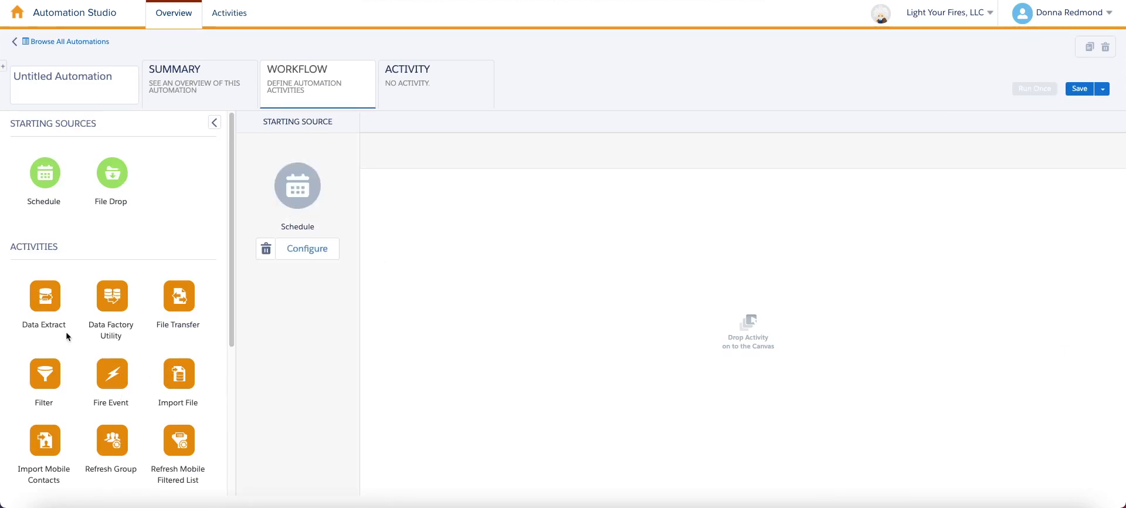
drag(47, 298, 473, 343)
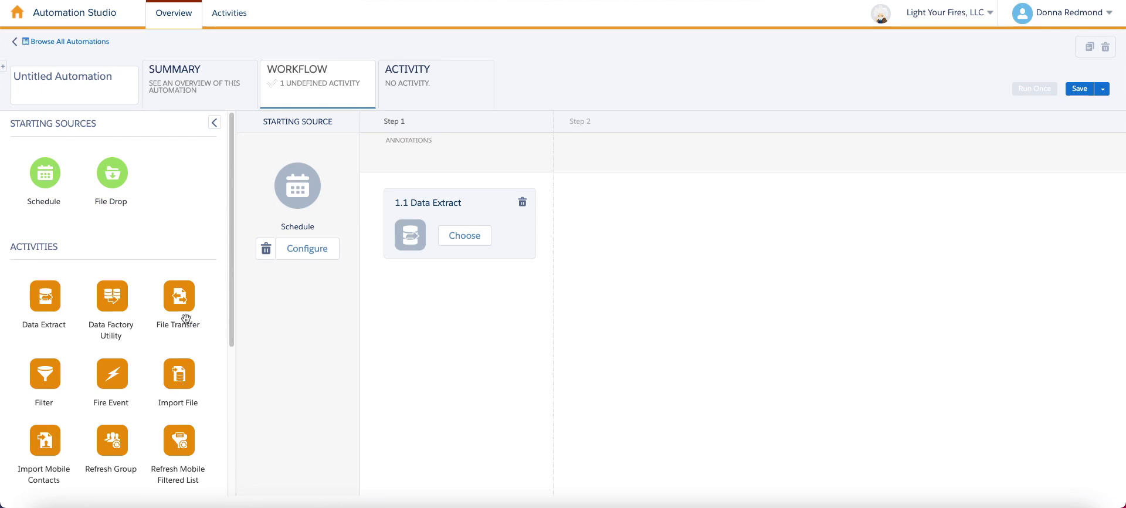
drag(186, 318, 674, 281)
drag(177, 305, 830, 323)
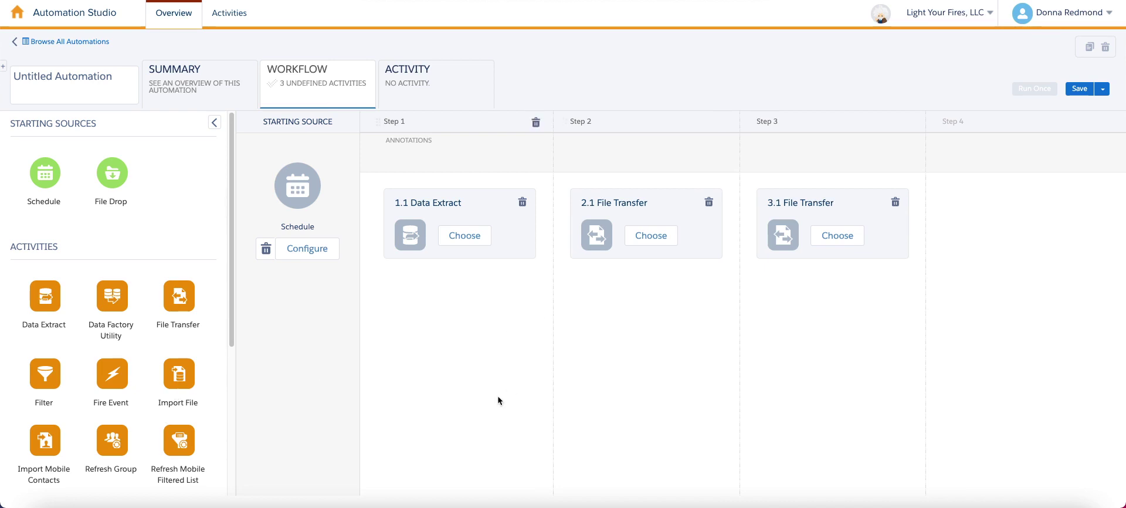
Assign ExtractedOpens, ExtractedOpens and ExtractedOpens_unzip to steps 1, 2 and 3.
click(474, 243)
click(467, 146)
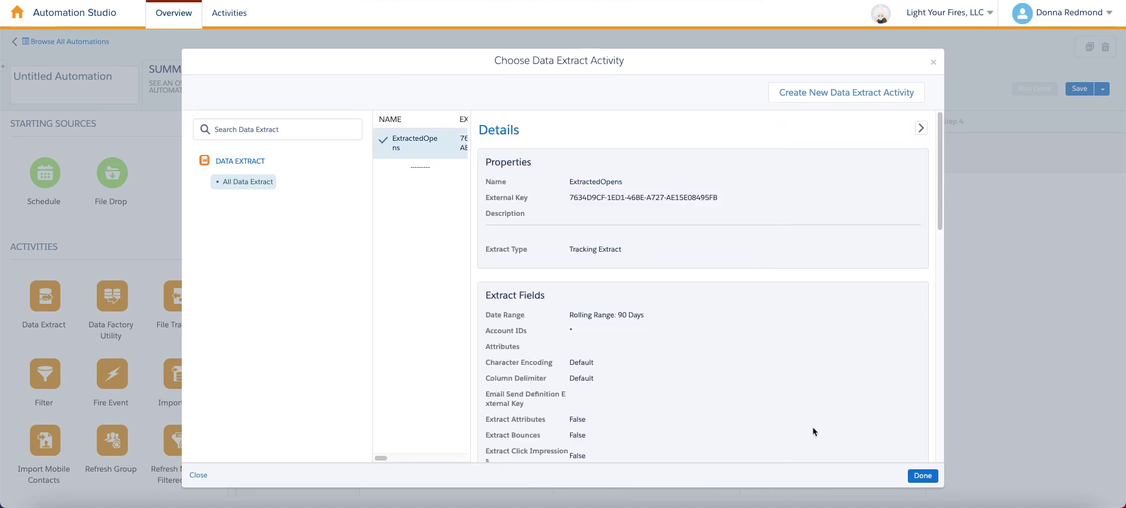
click(922, 475)
click(648, 235)
click(412, 139)
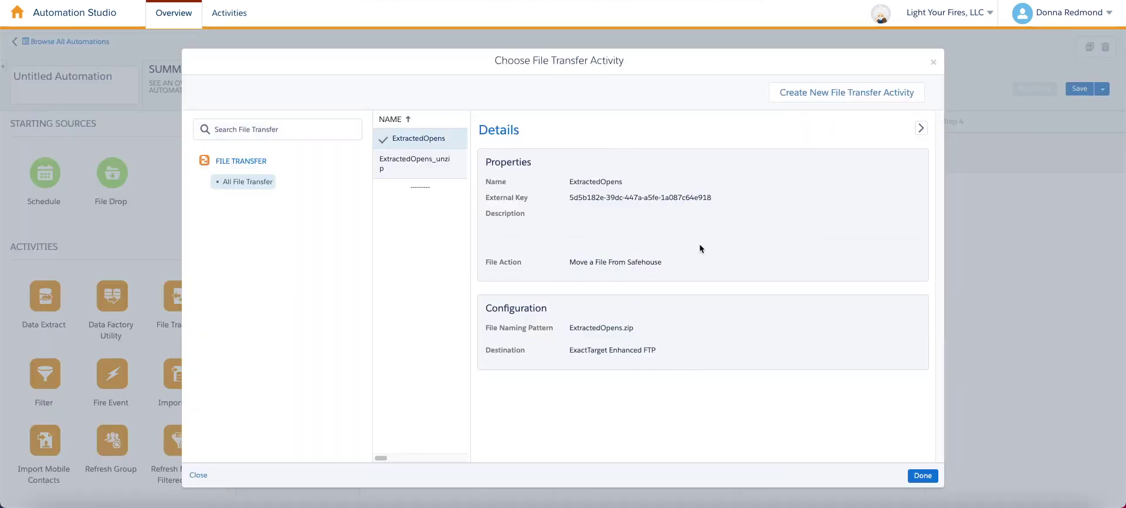
click(936, 478)
click(833, 235)
click(420, 164)
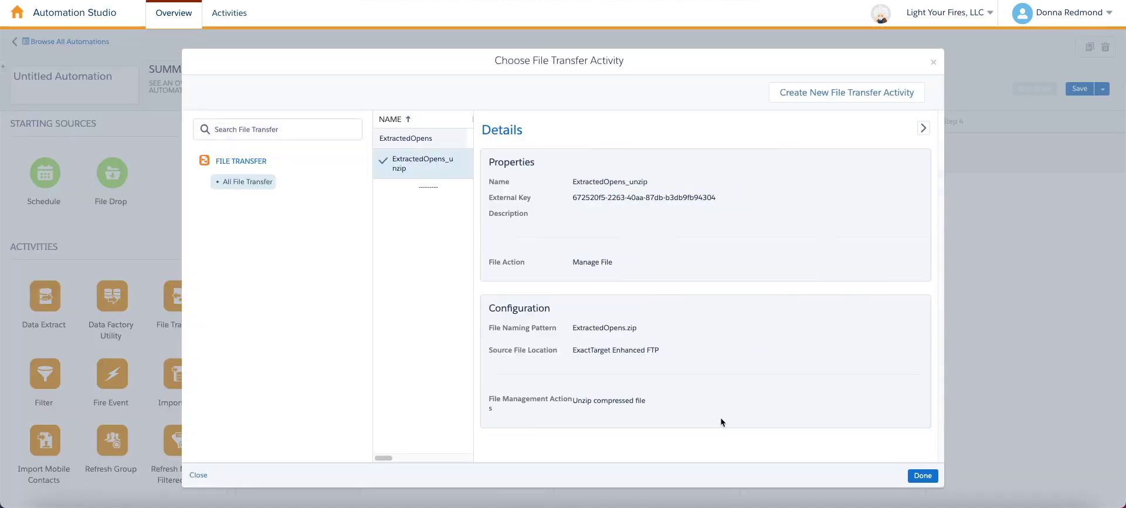
click(923, 478)
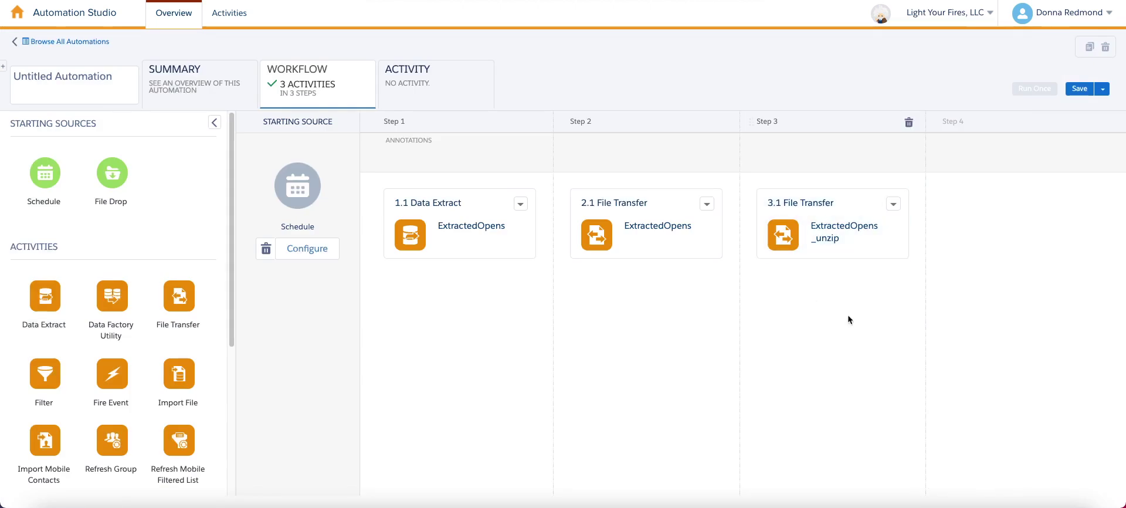
Rename the automation 'Extracted Opens Automation with User Agent Data' and save it.
drag(883, 230, 969, 156)
click(68, 90)
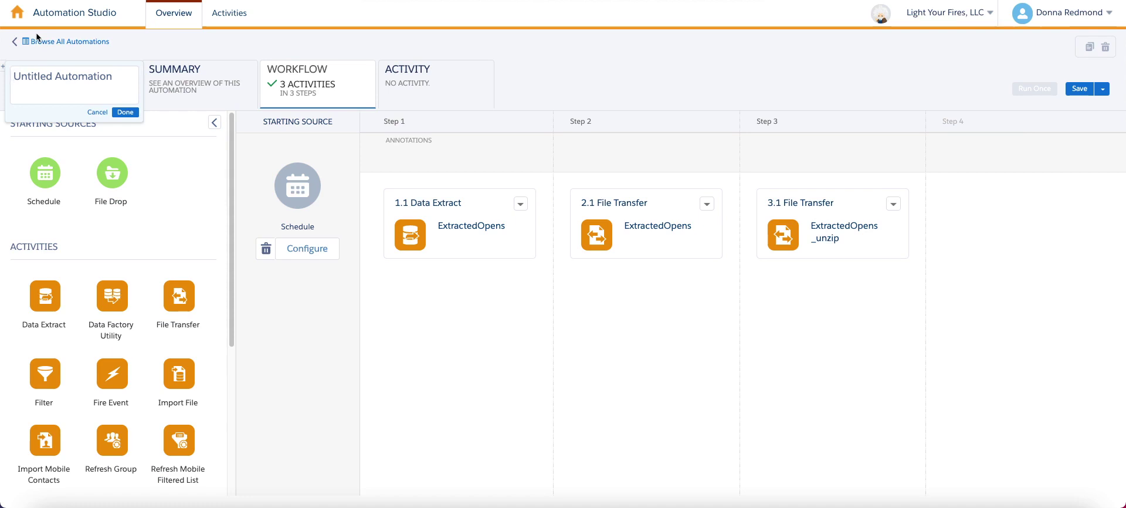
text(E)
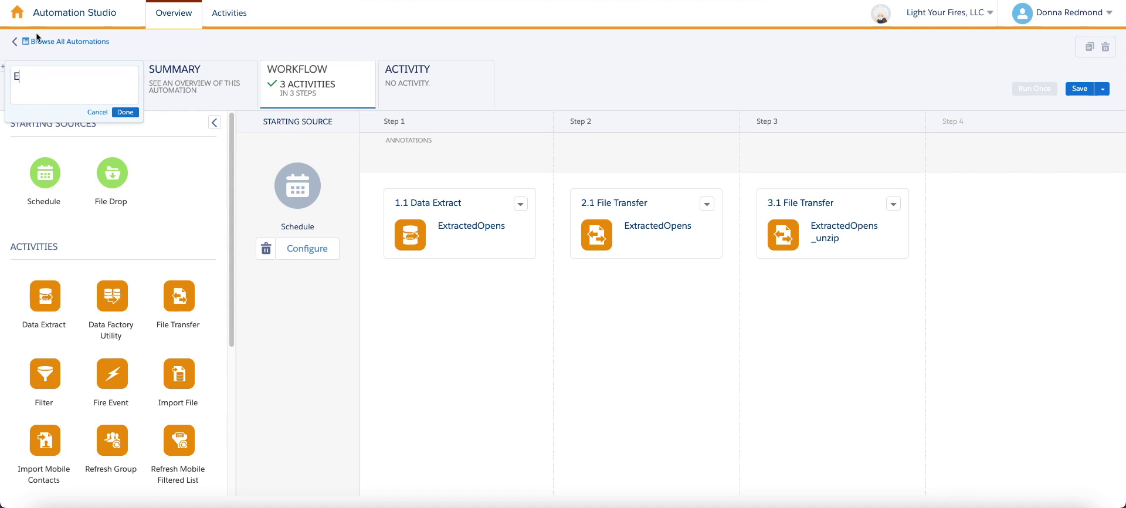
text(xtracted Opens Automation with)
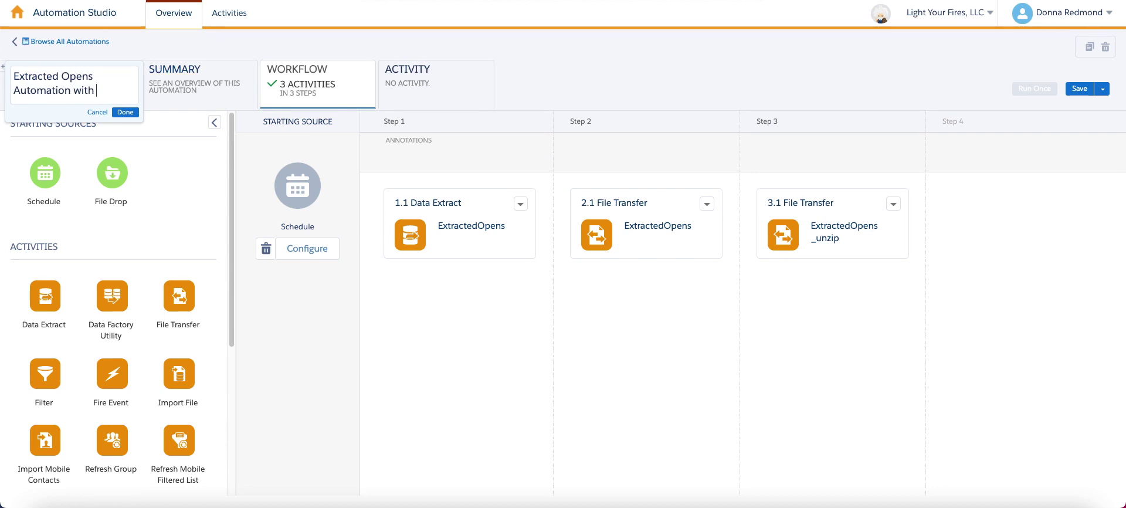
text( User Agent Data)
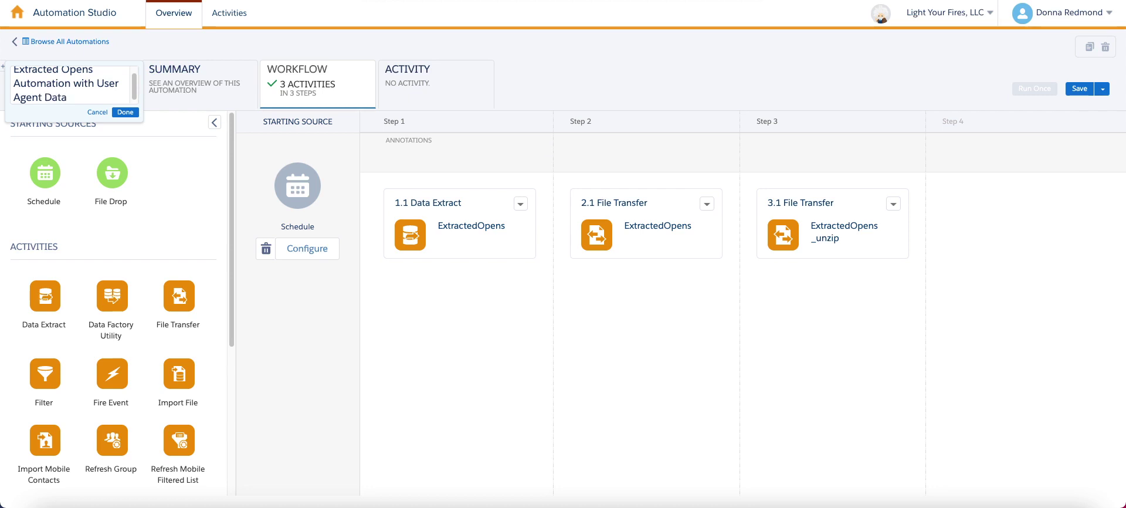
click(125, 112)
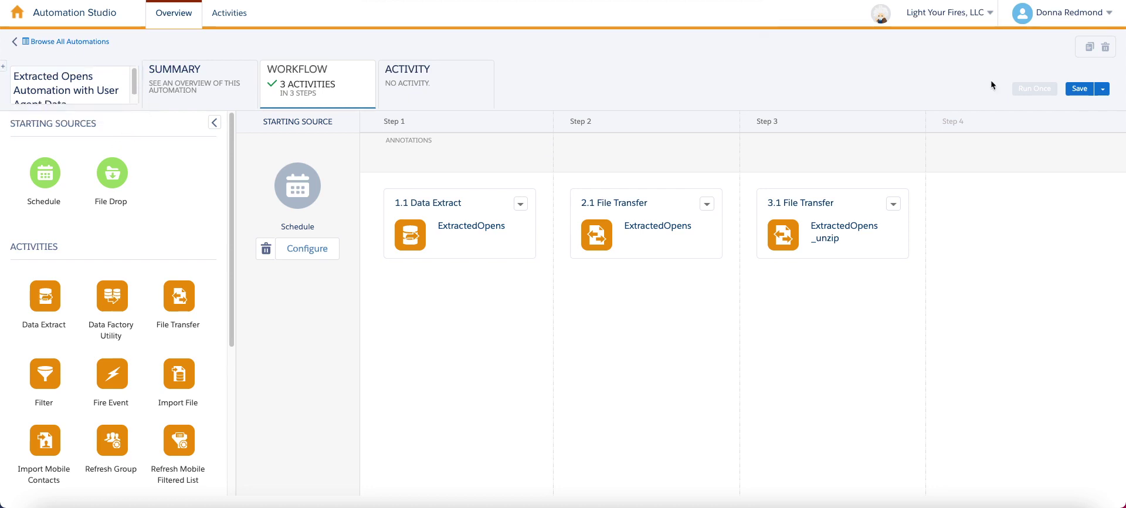
click(1079, 89)
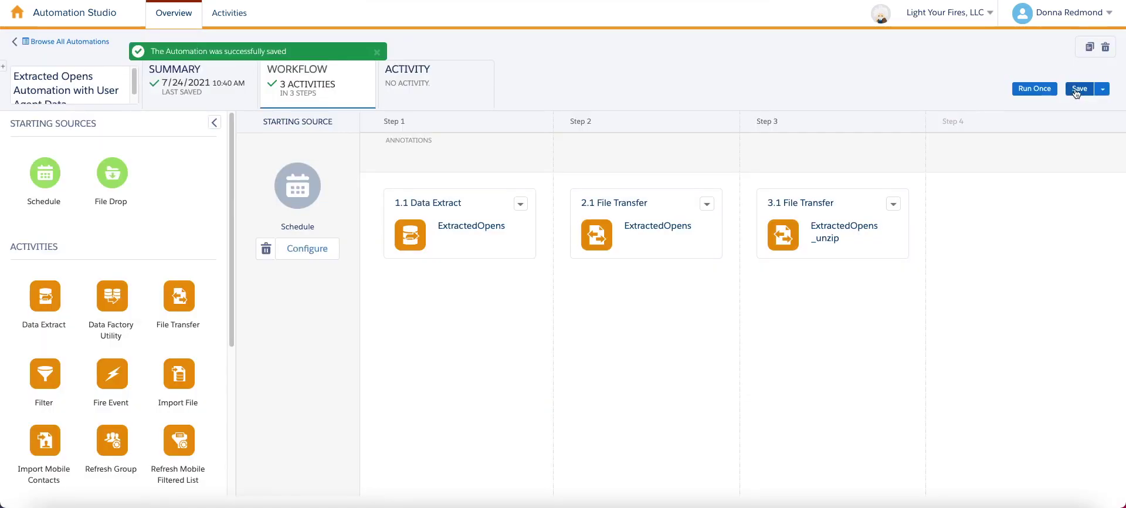
Run all three steps once immediately and view the automation's Activity log.
click(1033, 91)
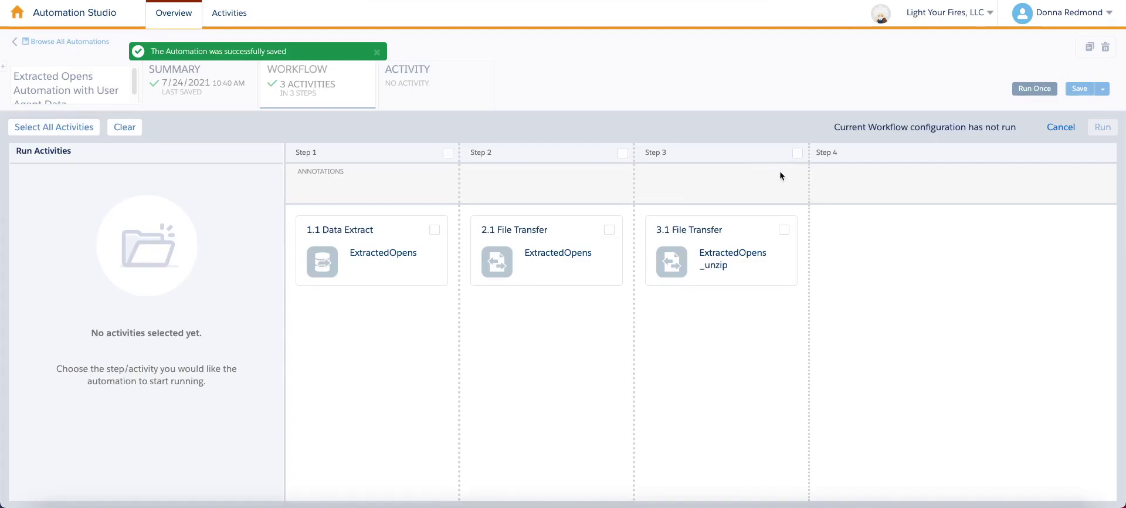
click(27, 129)
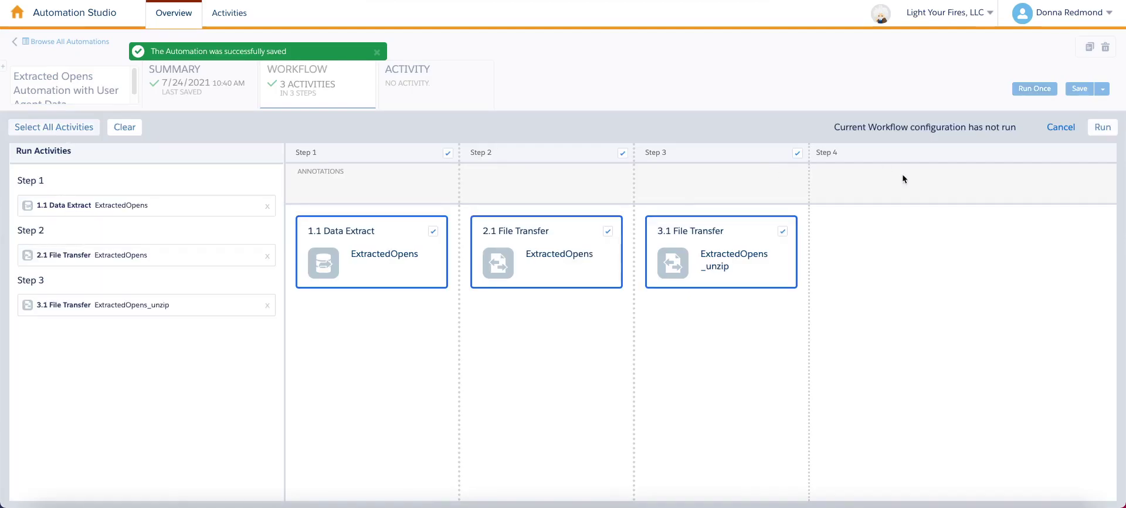
click(1098, 128)
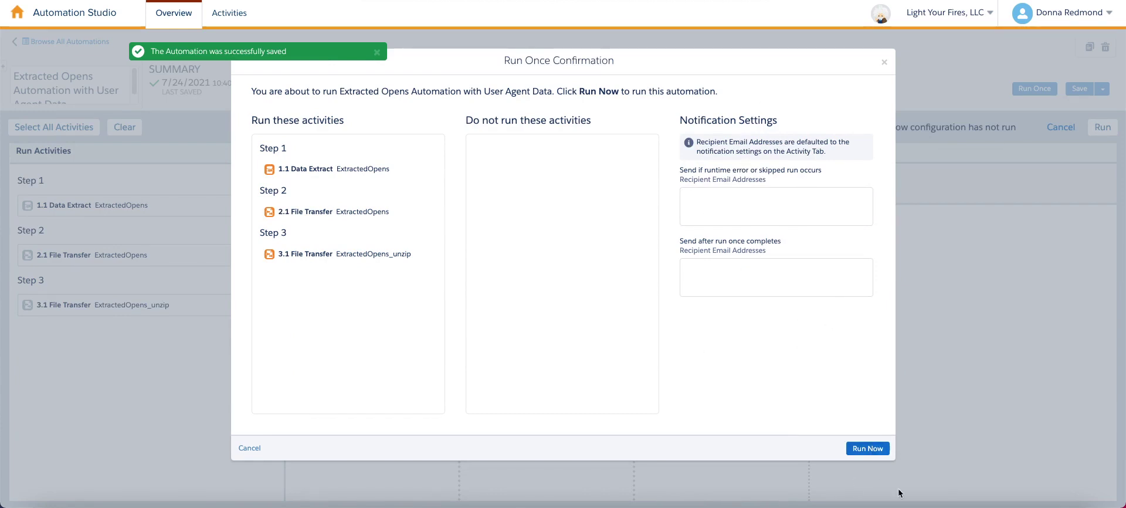
click(879, 453)
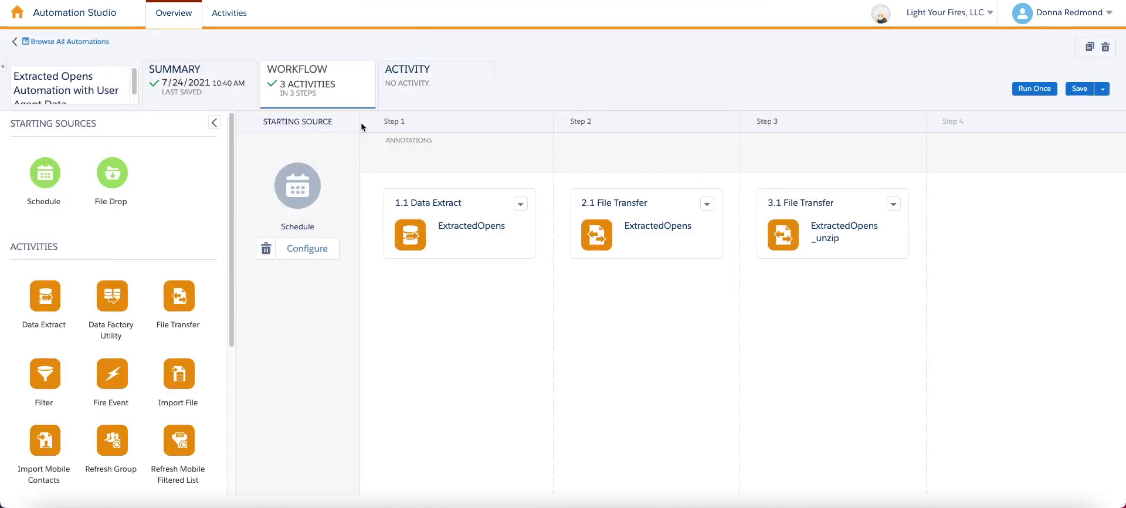
click(428, 94)
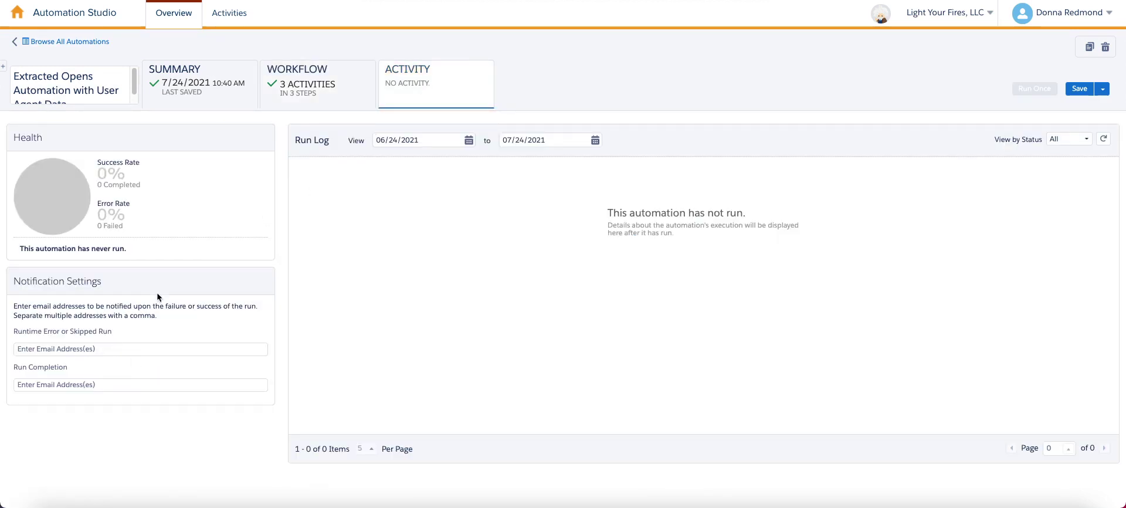
Enter the runtime-error notification e-mail address, add an empty note, and save.
click(102, 351)
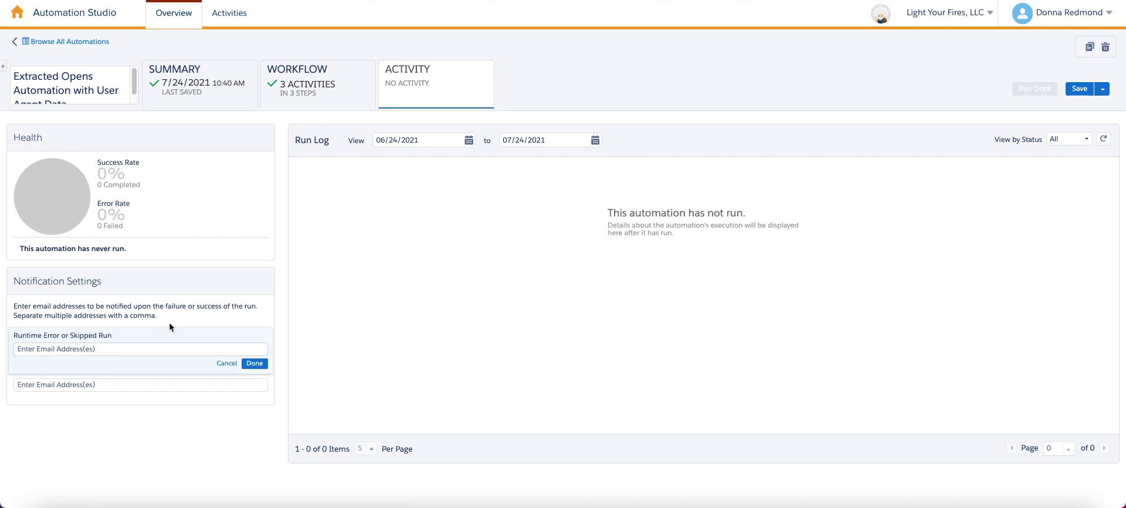
click(256, 367)
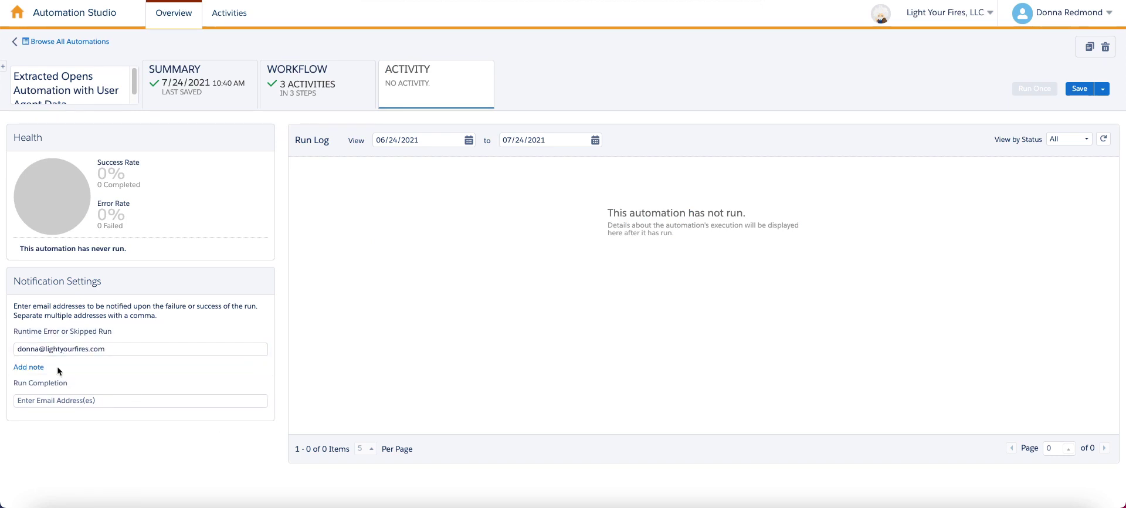
click(31, 368)
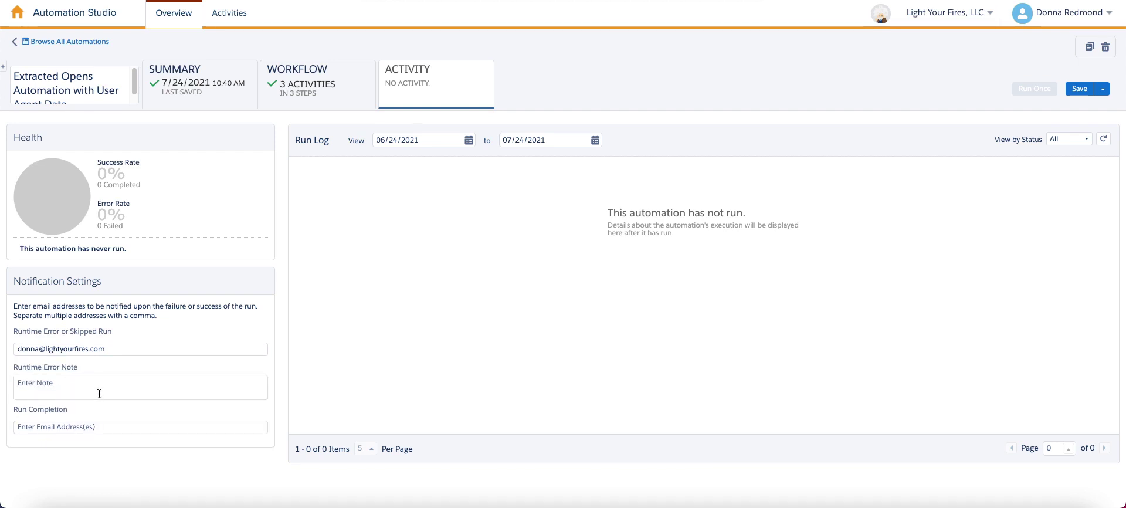
click(1079, 92)
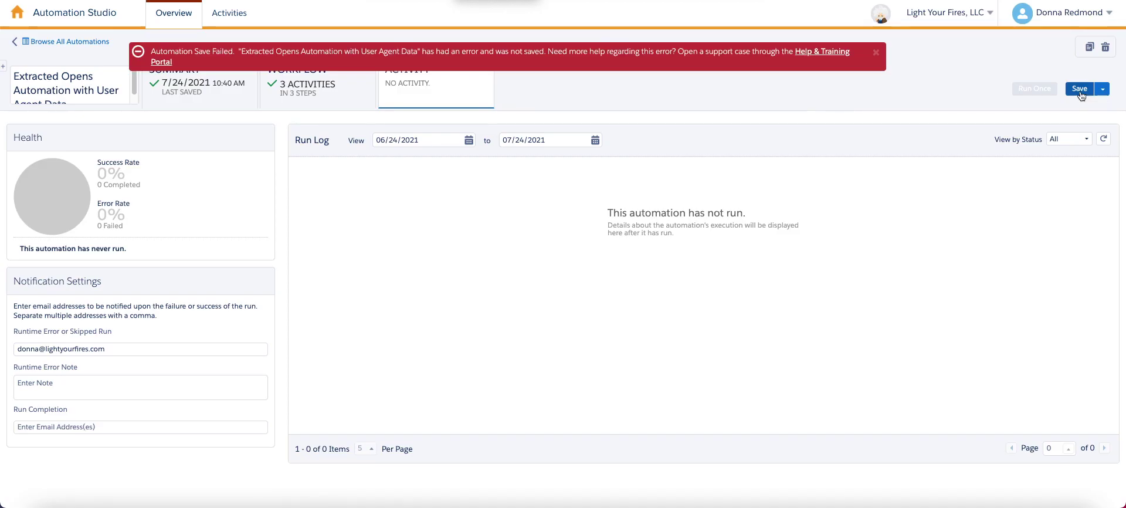
Dismiss the save failure message and check the Run Once entry in the run log.
click(875, 53)
click(328, 85)
click(399, 93)
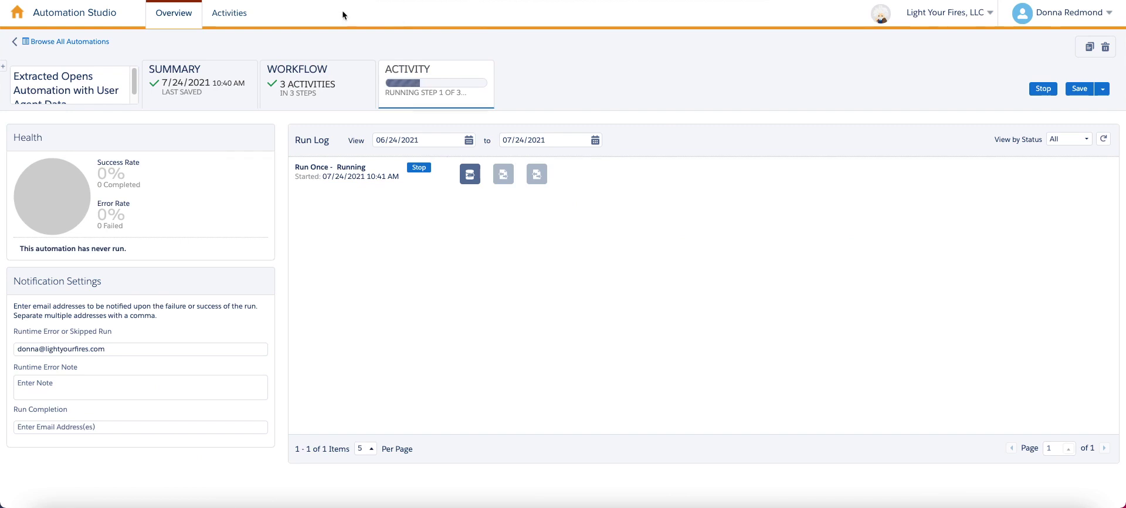
Start a new Import File activity from the activities list.
click(229, 23)
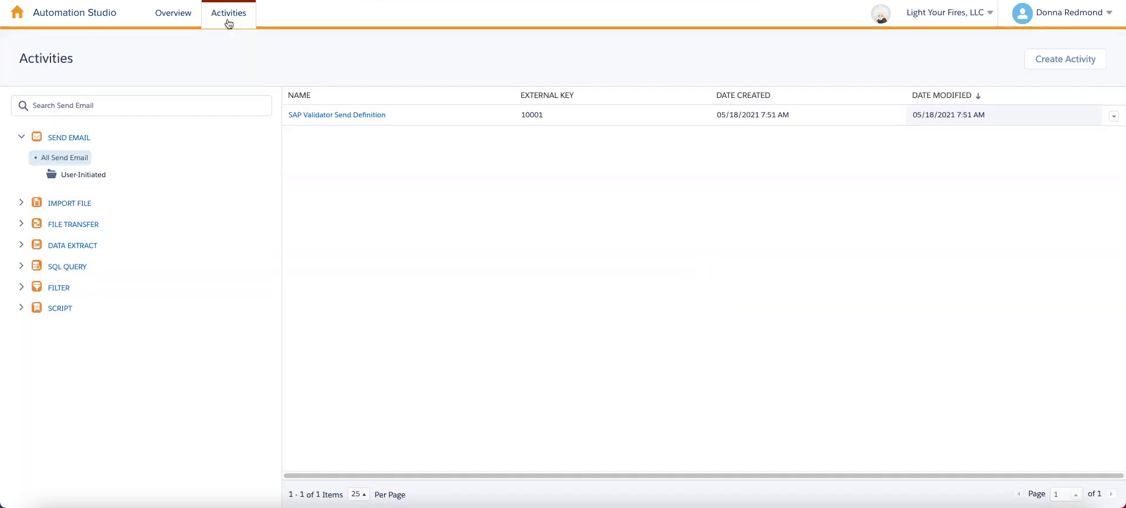
click(56, 204)
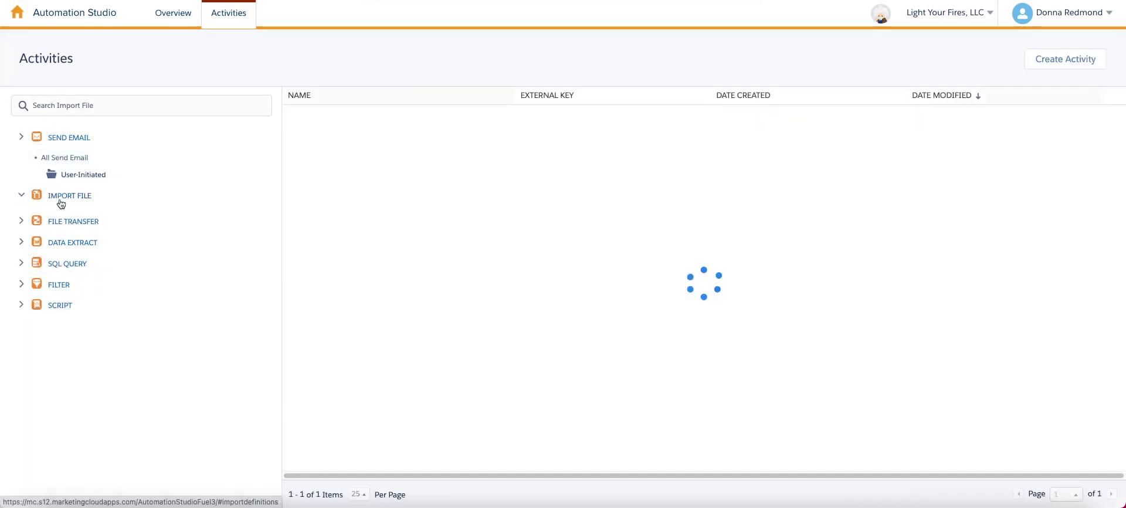
click(1081, 64)
click(512, 175)
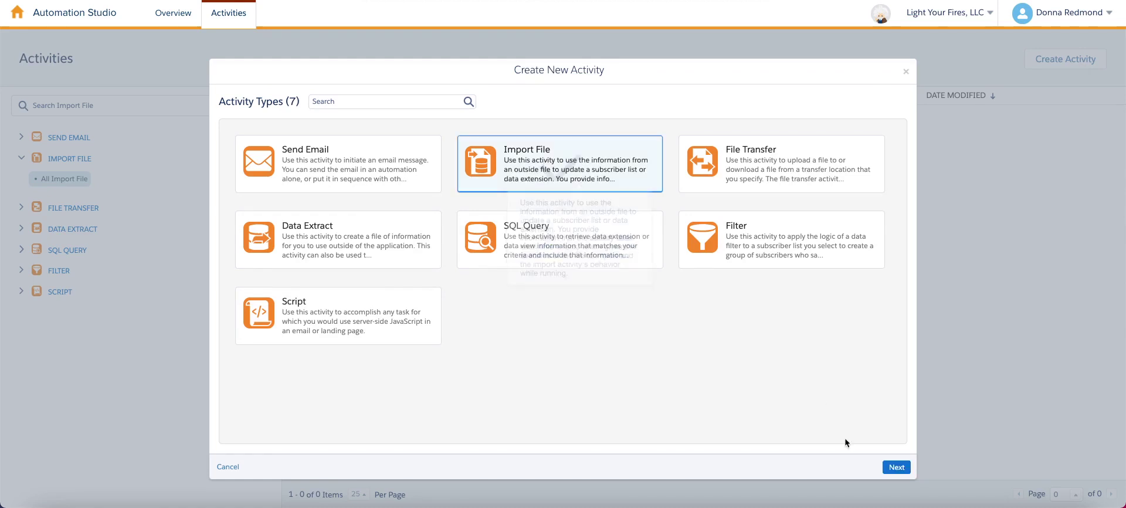
click(892, 467)
Name the import ExtractedOpens and enable completion e-mails to the suggested notification address.
click(382, 116)
text(E)
key(Down)
key(Tab)
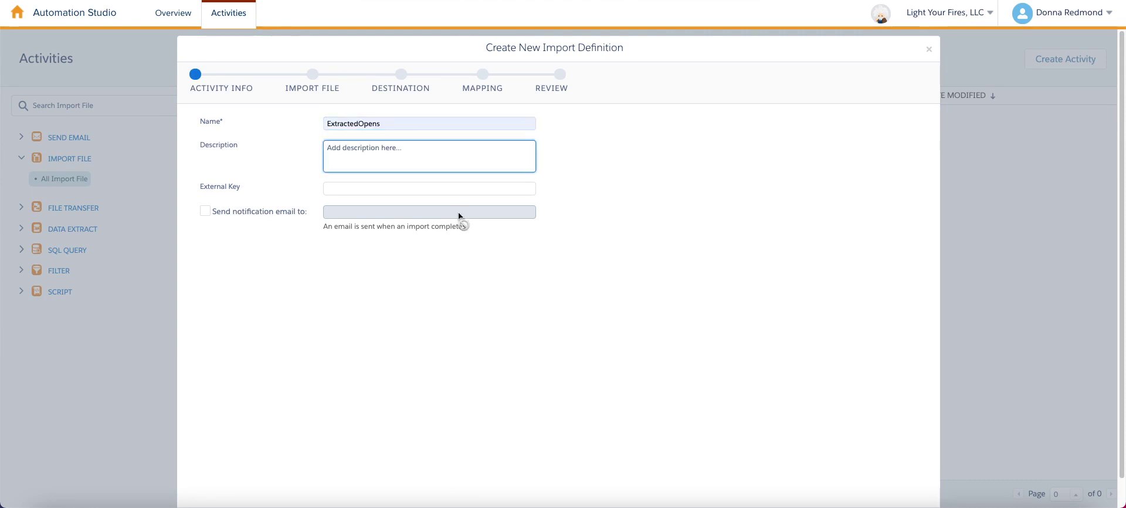
click(273, 212)
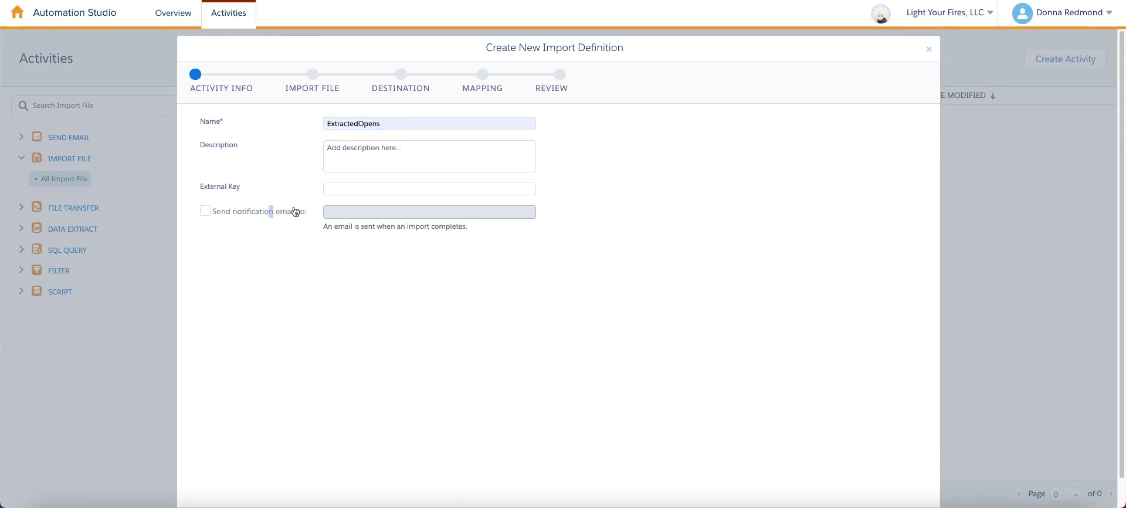
click(205, 211)
click(416, 208)
text(d)
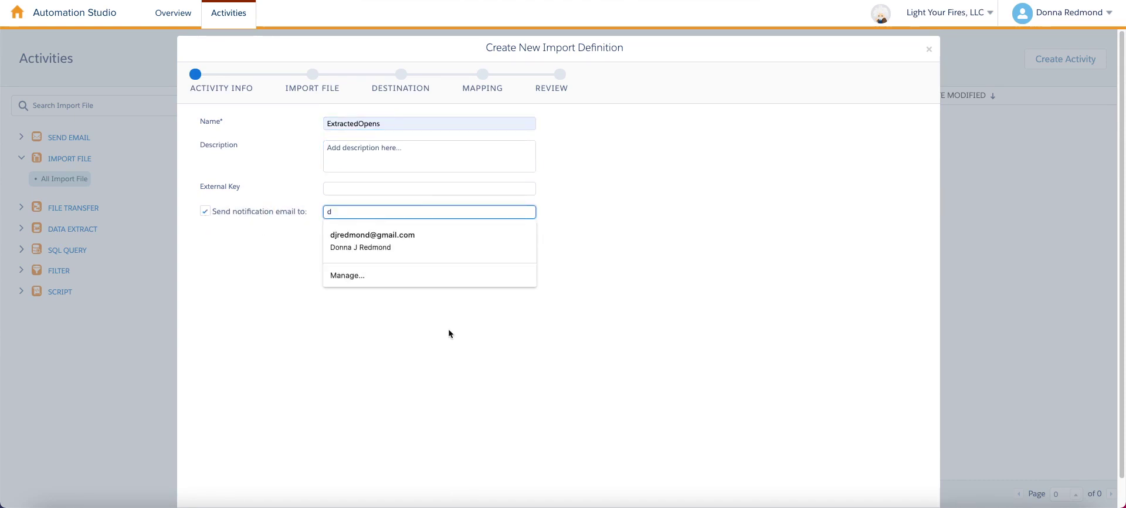
text(onn)
key(Down)
key(Return)
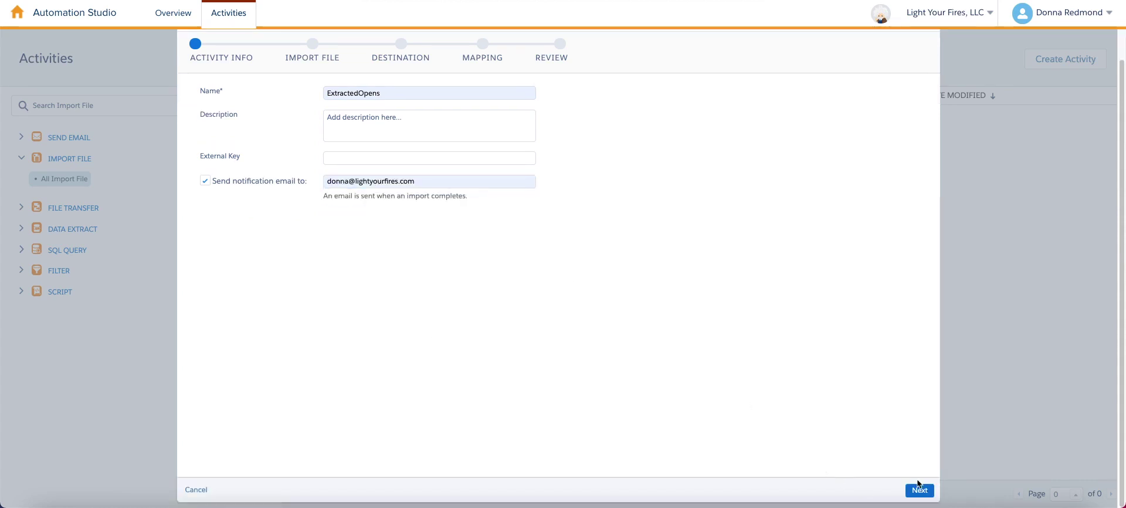
click(919, 488)
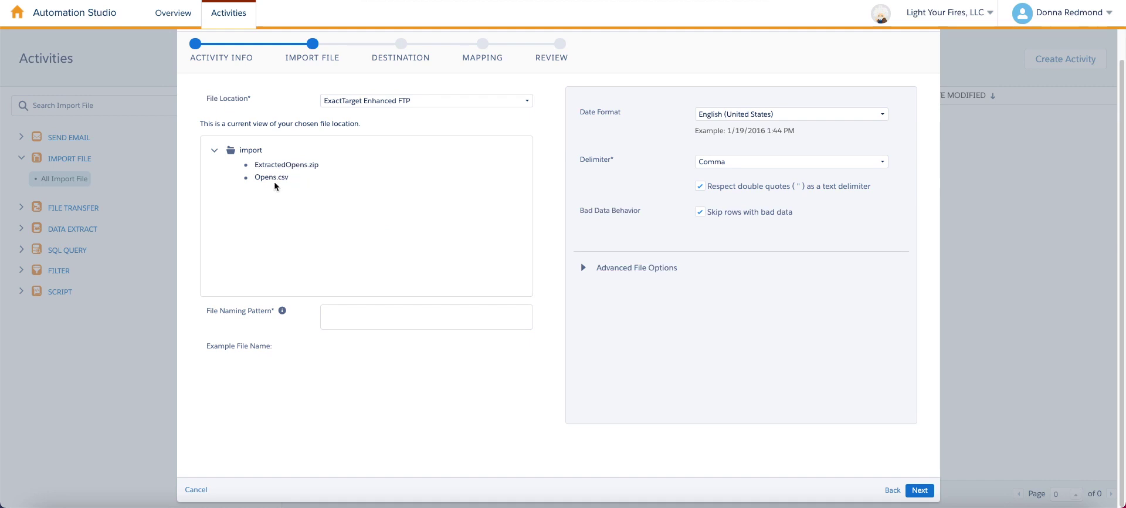
Set the file naming pattern to Opens, confirming it matches Opens.csv on the FTP.
drag(280, 179, 276, 183)
click(379, 314)
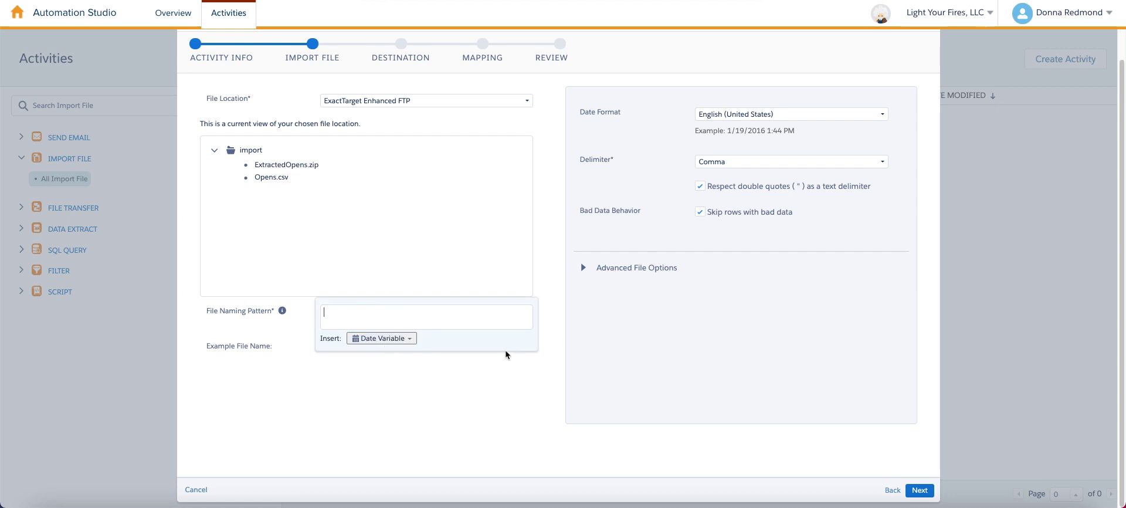
text(Opens.csv)
key(Tab)
click(512, 376)
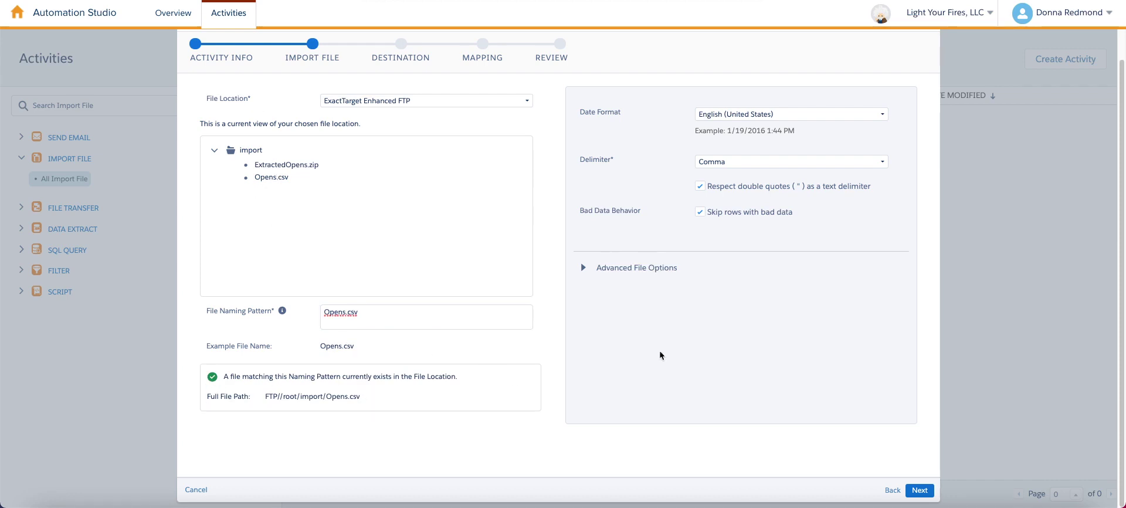
click(919, 490)
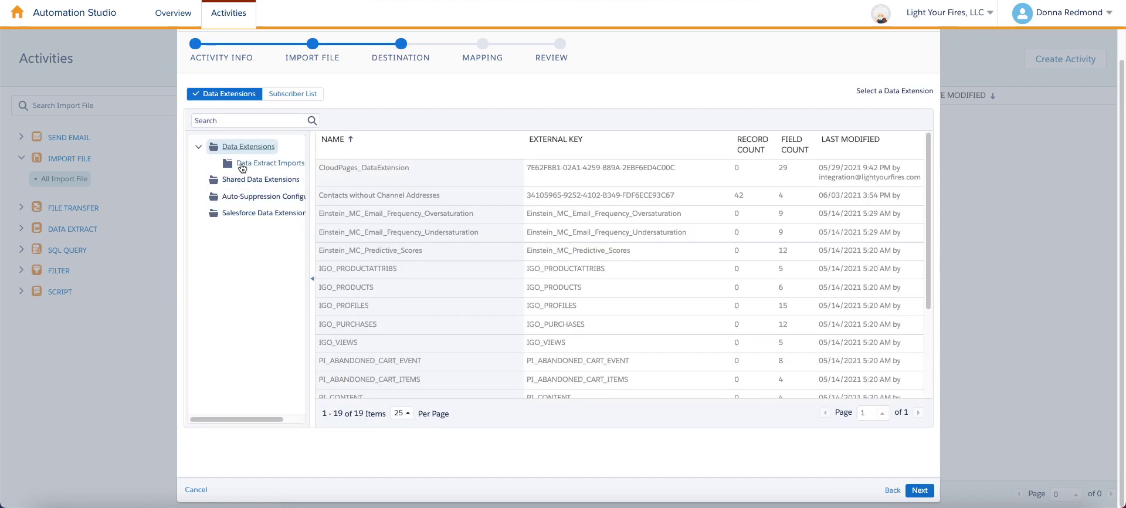
Choose the ExtractedOpens data extension in Data Extract Imports as the import target.
click(257, 171)
click(452, 192)
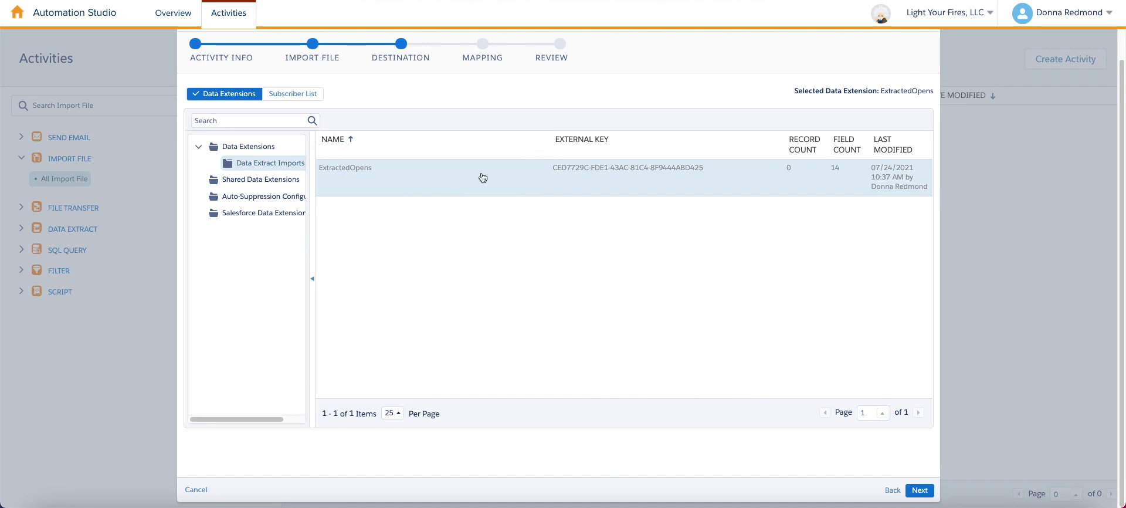
click(922, 491)
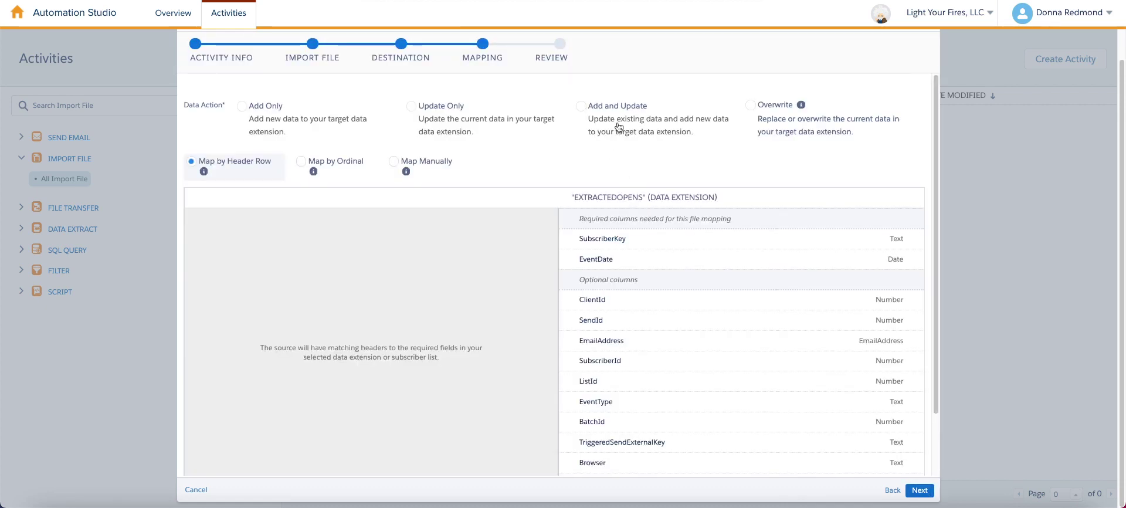
Use Add and Update with Map by Header Row, then finish creating the import.
click(623, 115)
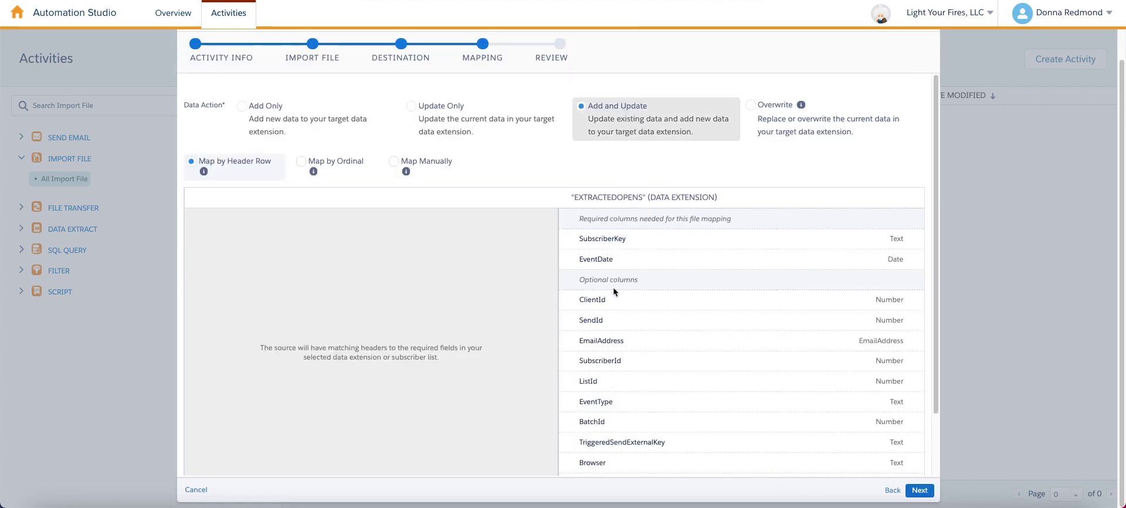
click(264, 167)
scroll(918, 328, down, 2)
scroll(916, 328, up, 2)
click(920, 491)
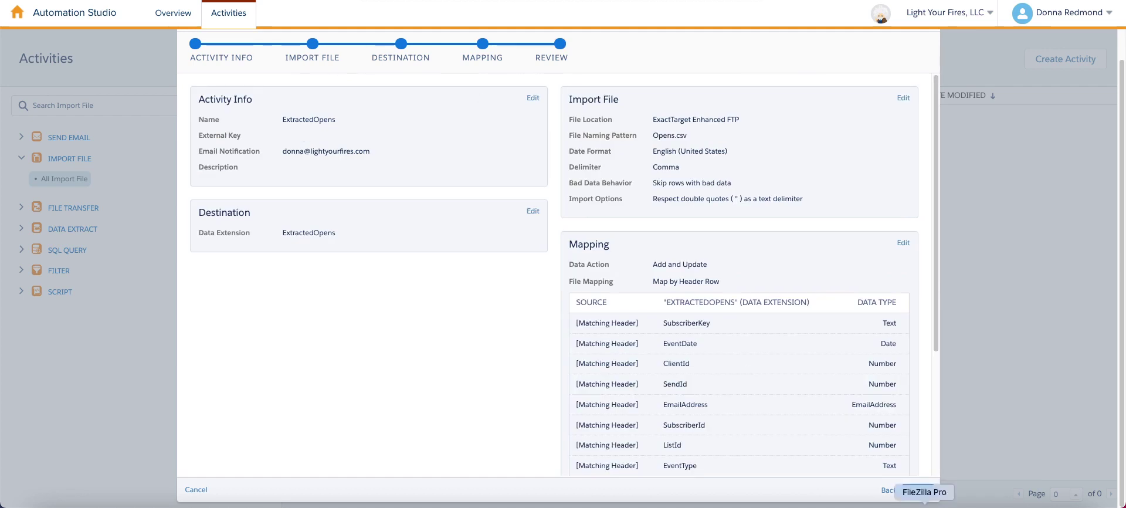
click(918, 490)
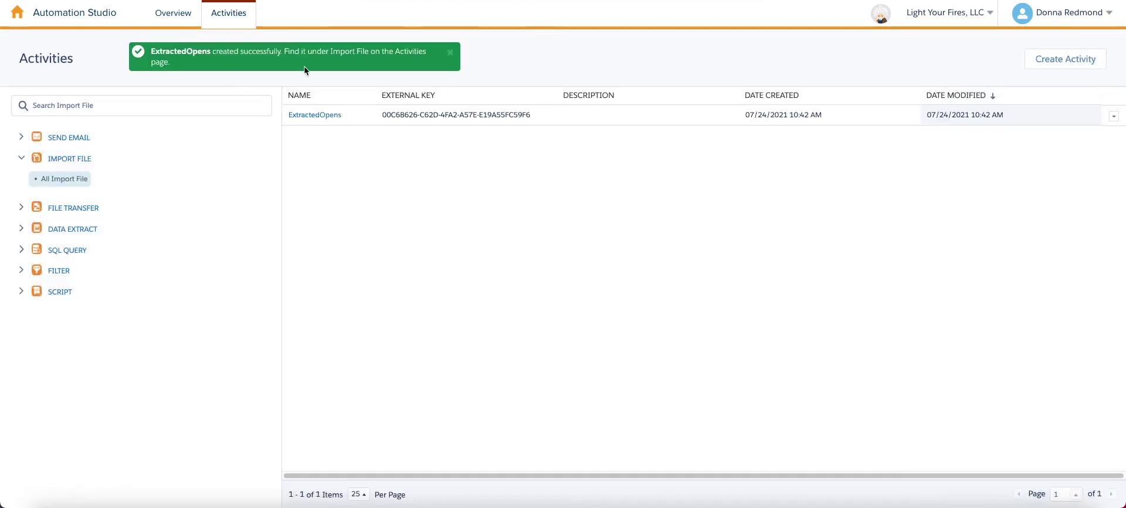
Edit Extracted Opens, put the existing ExtractedOpens Import File activity in Step 4, and save.
click(179, 23)
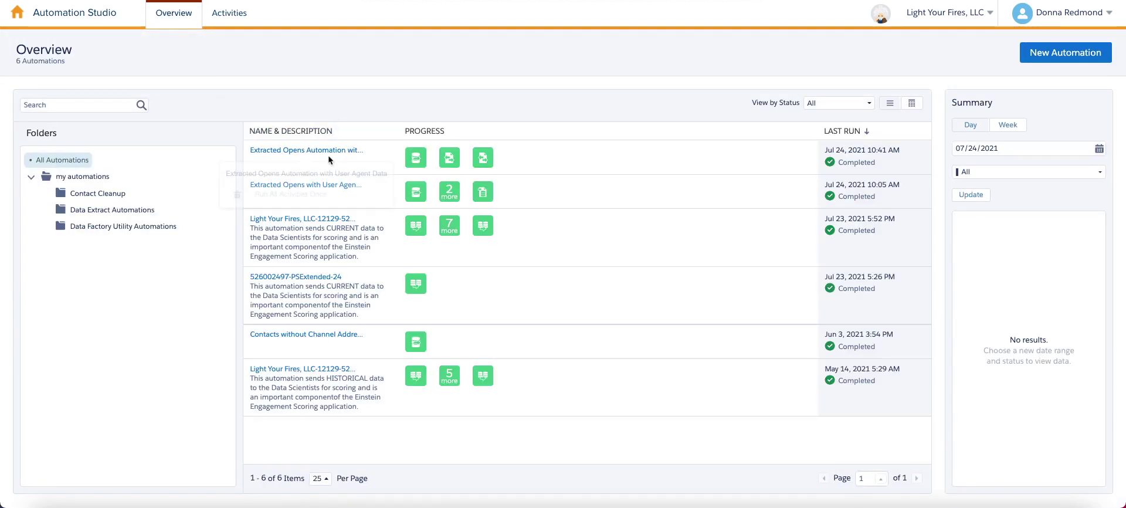
click(324, 152)
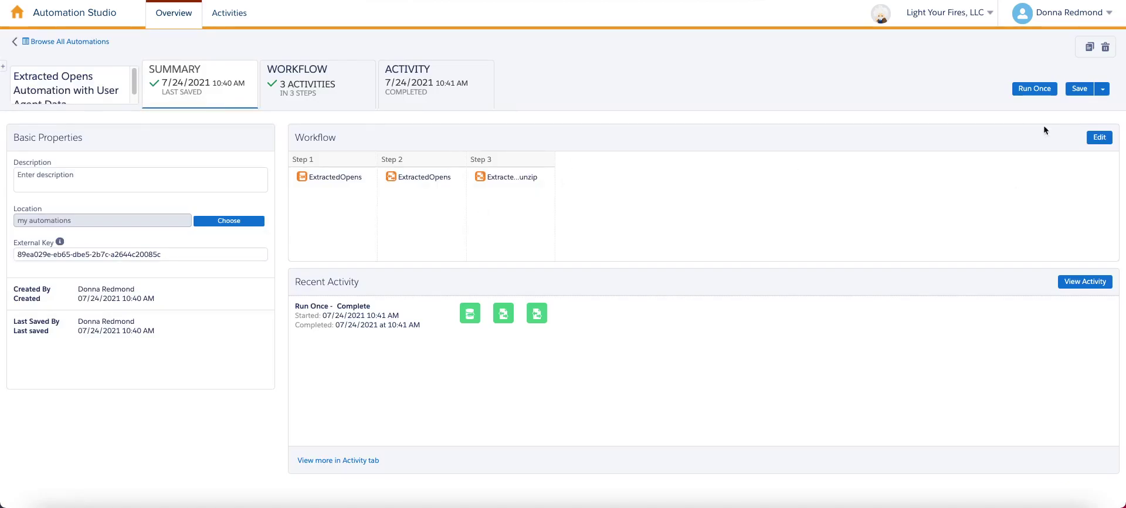
click(1098, 137)
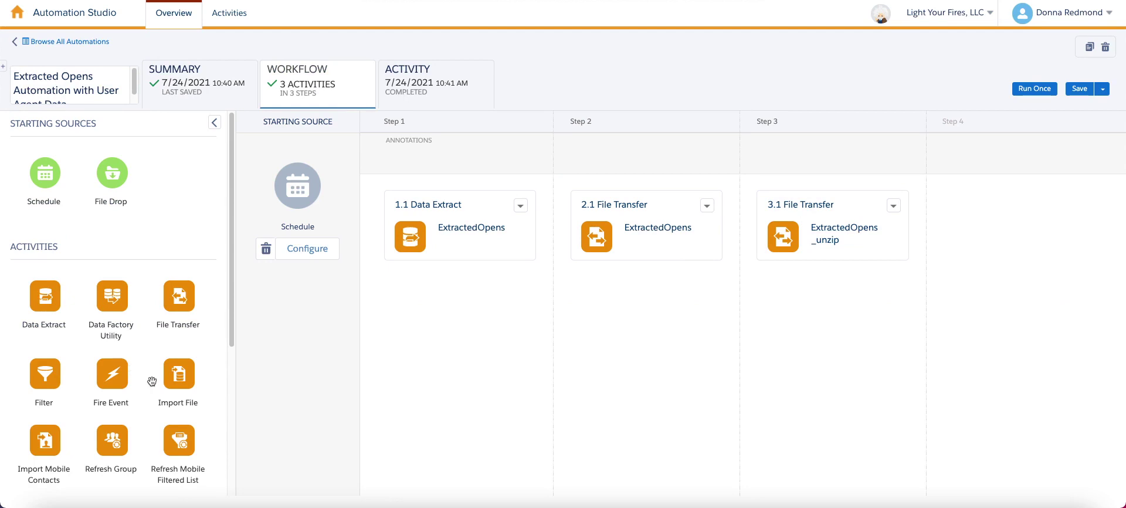
drag(171, 378, 1032, 241)
click(1025, 237)
click(415, 144)
click(922, 475)
click(1080, 89)
click(437, 163)
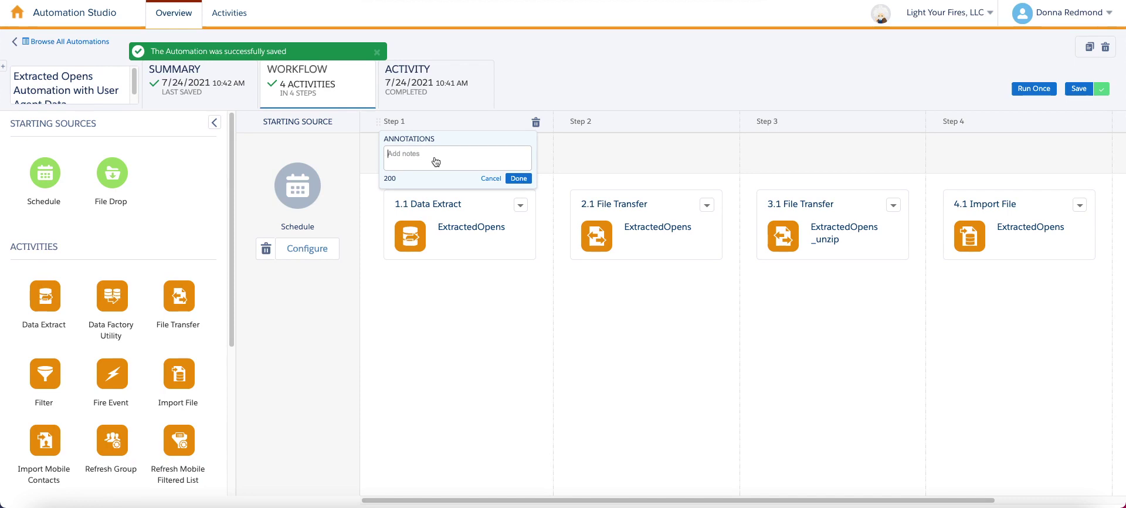
Annotate step 1 as extracting opens and step 2 as moving the file to SFTP.
text(Extracing opens with user agent)
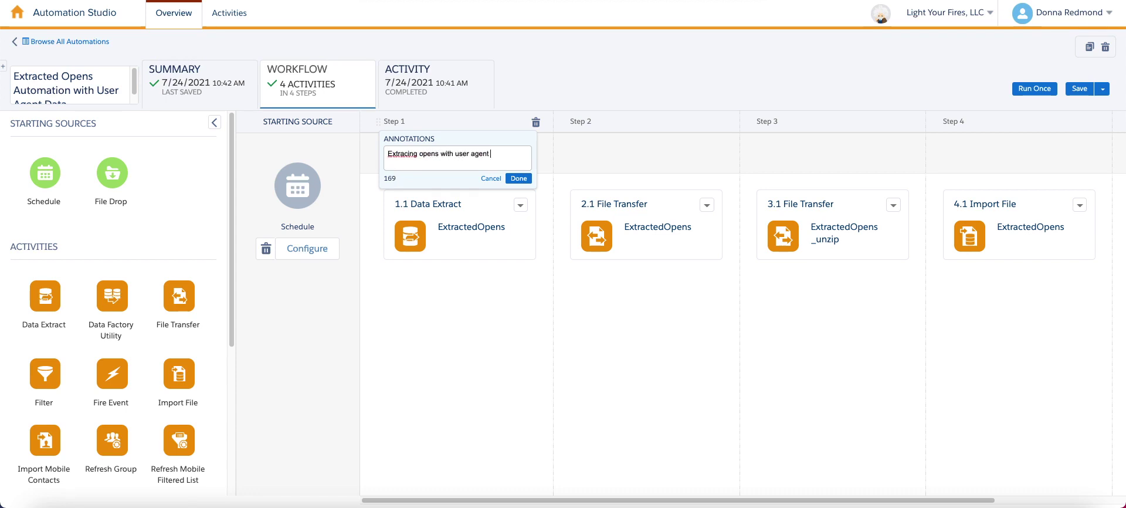
text( safehouse)
click(519, 178)
click(610, 156)
text(mmo)
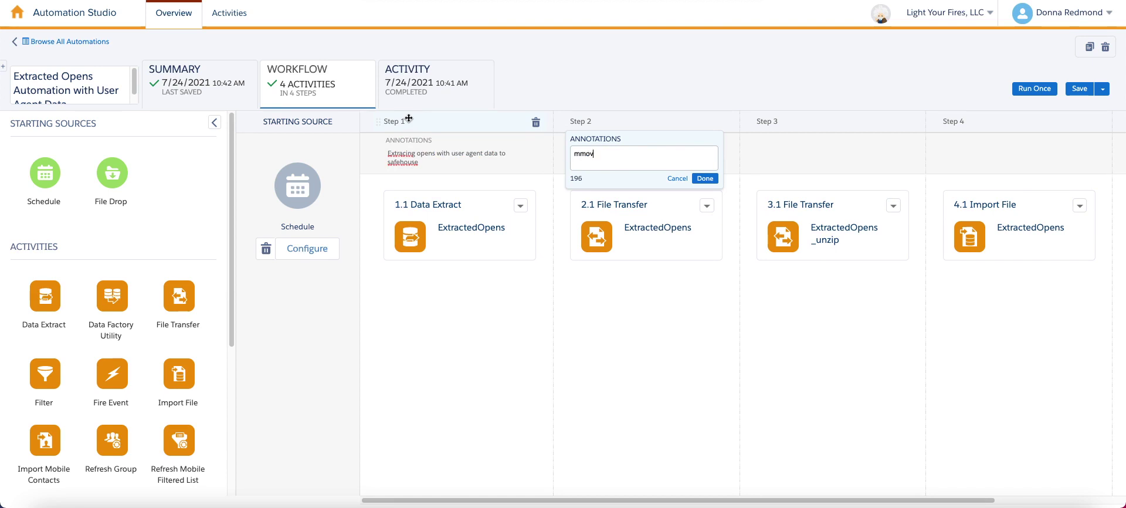
text(v)
key(BackSpace)
key(BackSpace)
key(BackSpace)
text(to SFTP)
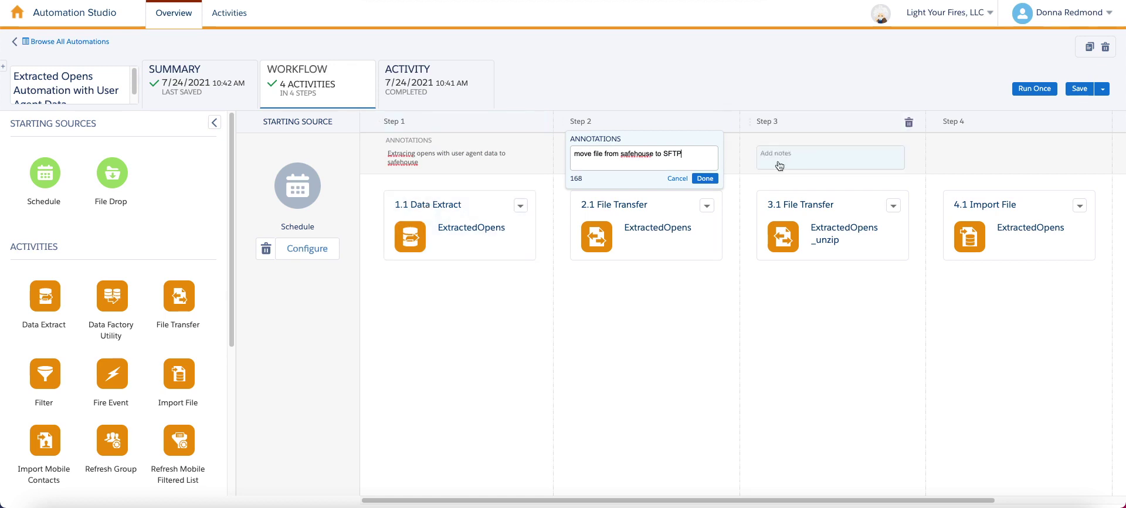
click(712, 178)
Annotate step 3 as unzipping to opens.csv and step 4 as 'import opens.csv to created data extension'.
click(866, 162)
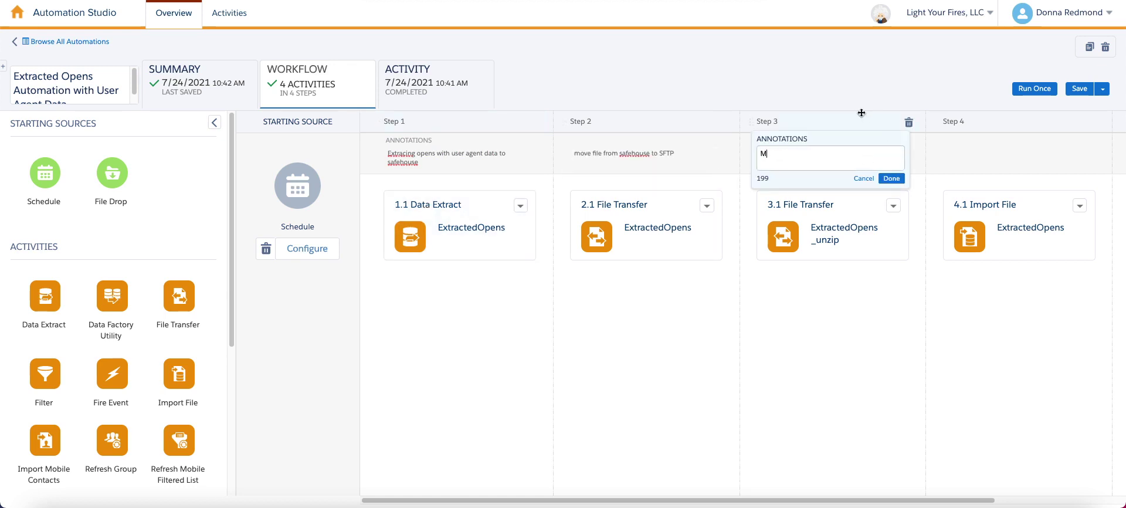
text(M)
key(BackSpace)
text(unzip file on sftp to create opeen)
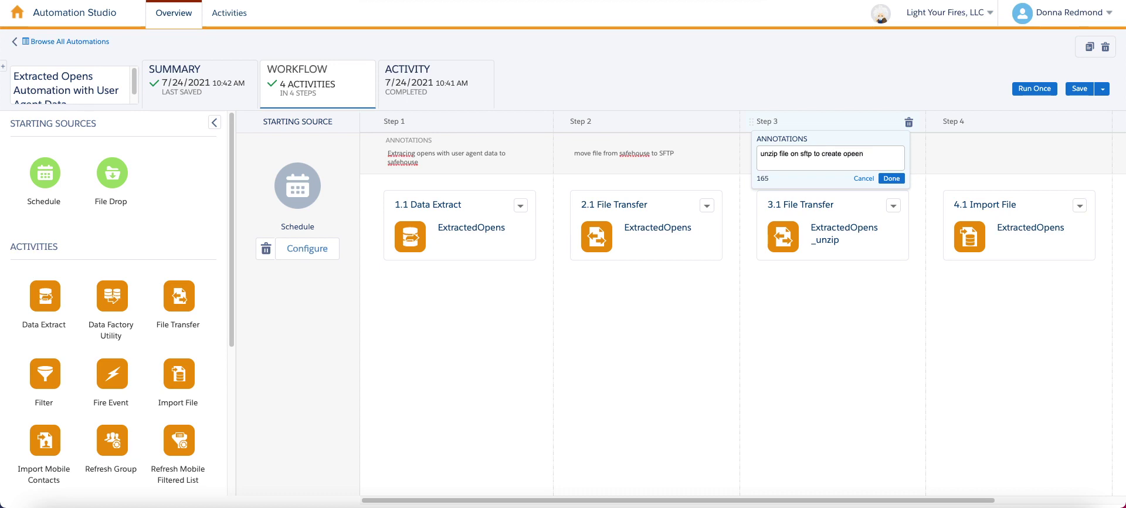
text(csv)
click(891, 178)
click(997, 153)
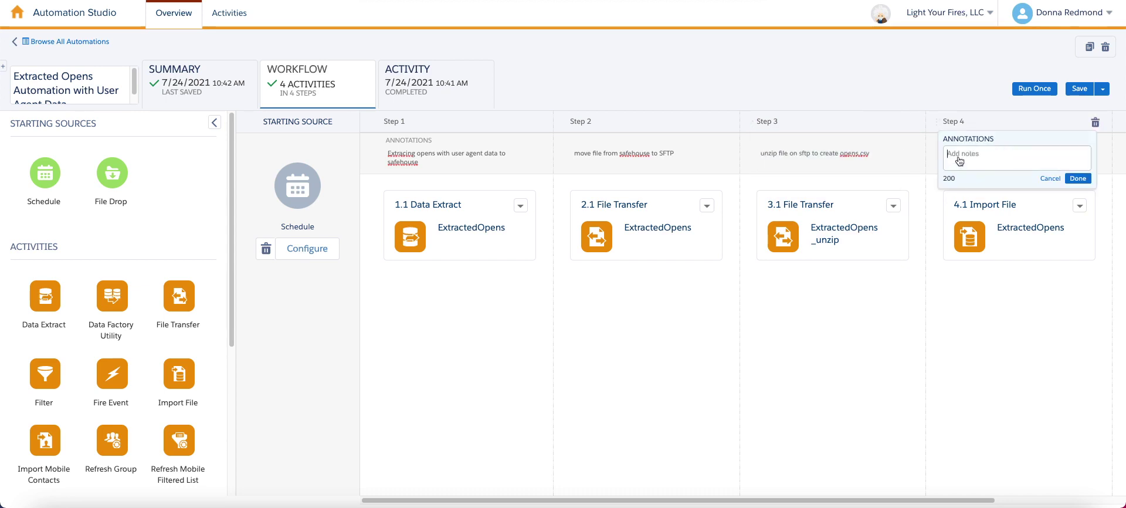
text(import opens.csv to created data extension)
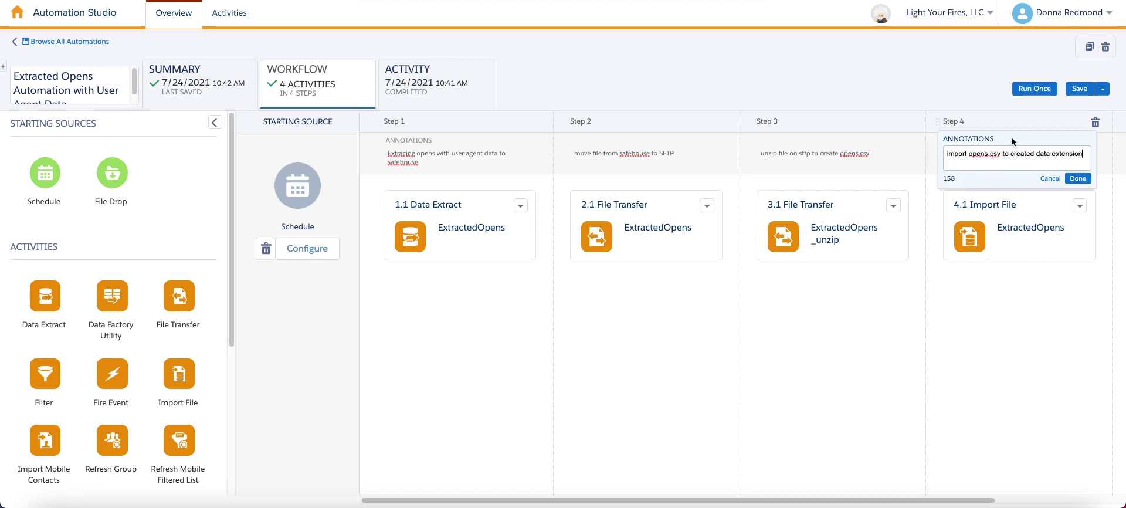
click(1078, 178)
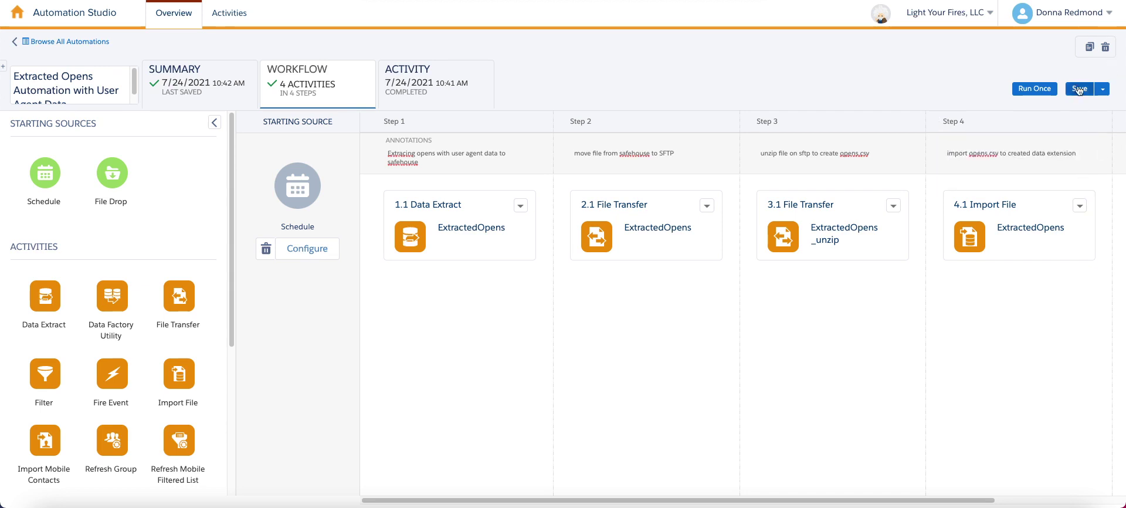
Save the annotated automation and run only the 4.1 Import File step once.
click(1077, 88)
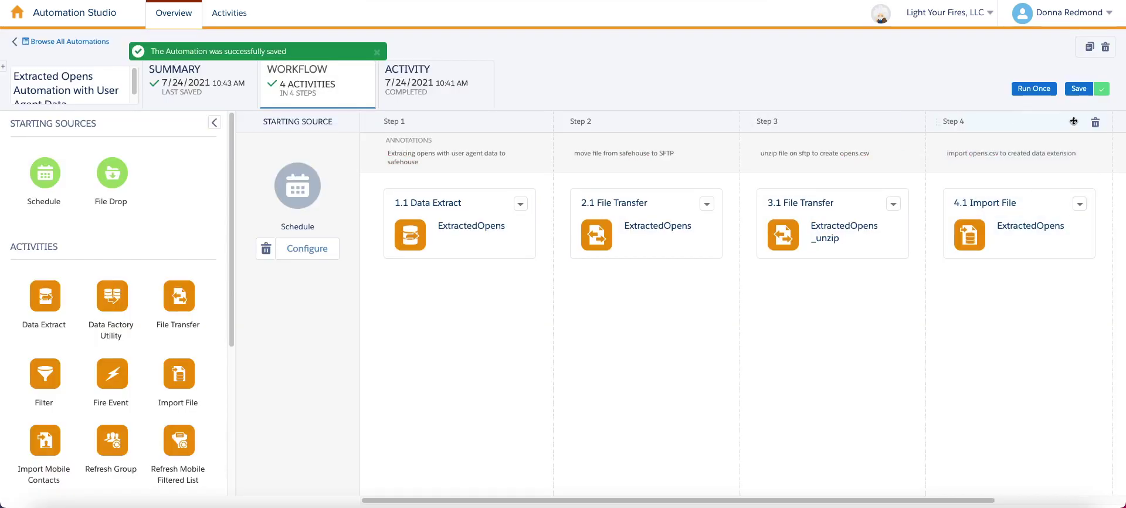
click(1034, 89)
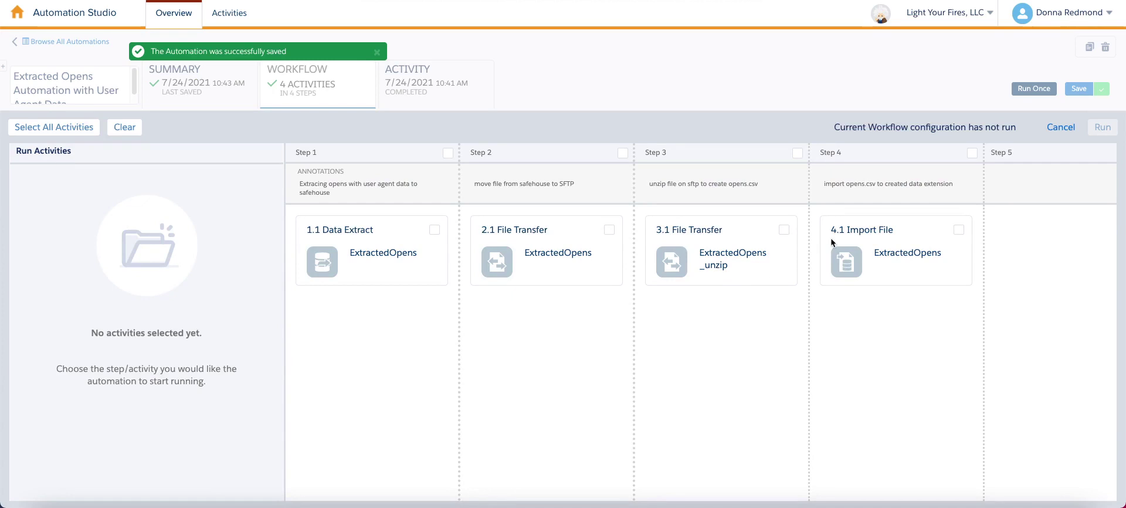
click(960, 229)
click(1096, 130)
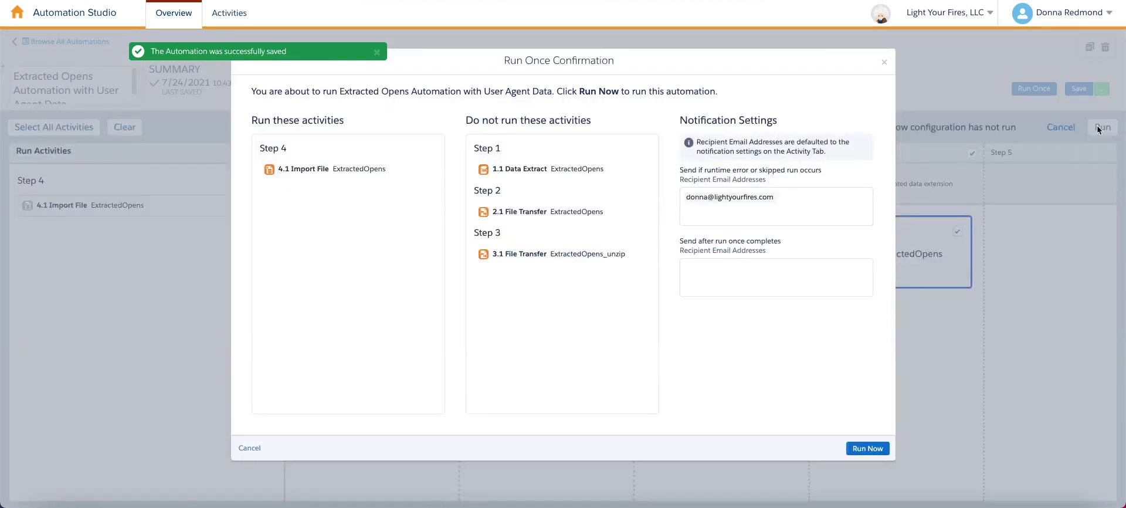
click(868, 452)
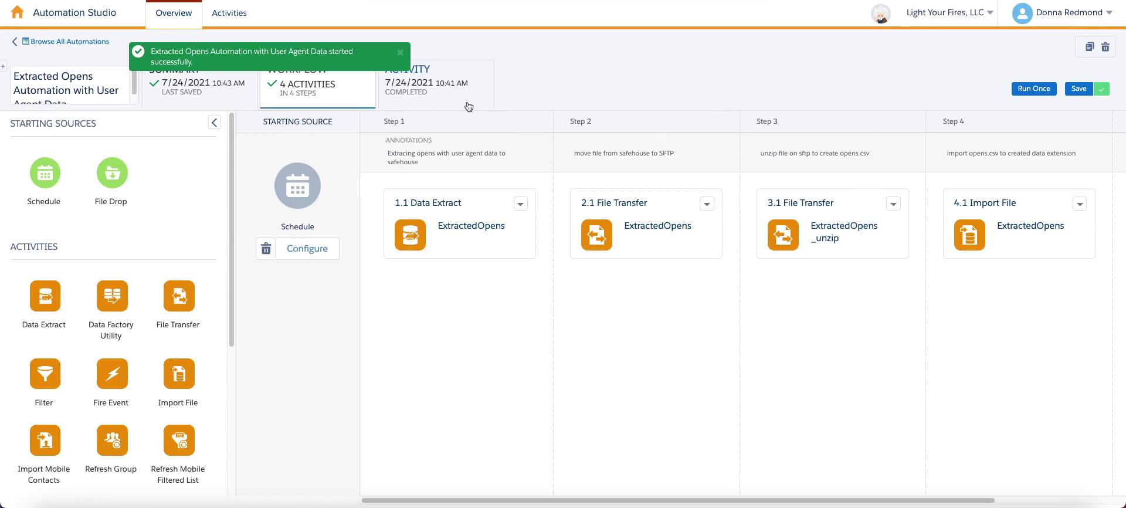
Reopen Extracted Opens from the overview and view its run history on the Activity tab.
click(236, 17)
click(183, 16)
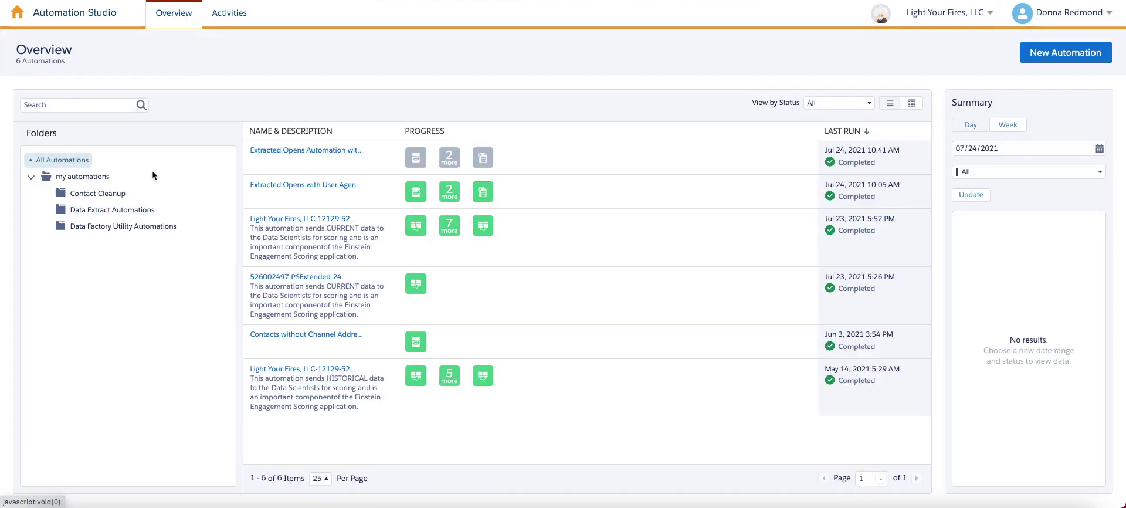
click(314, 149)
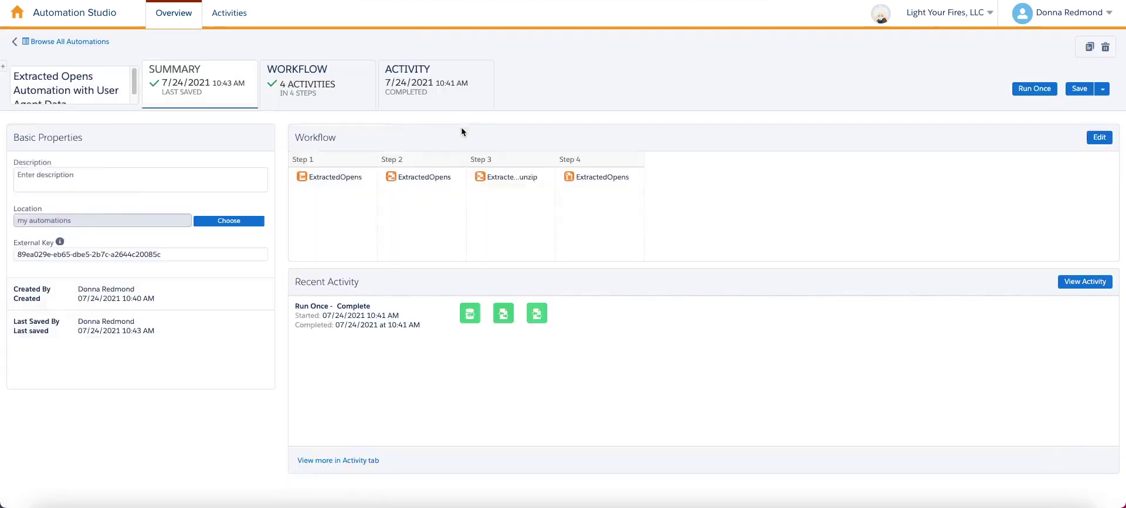
click(444, 97)
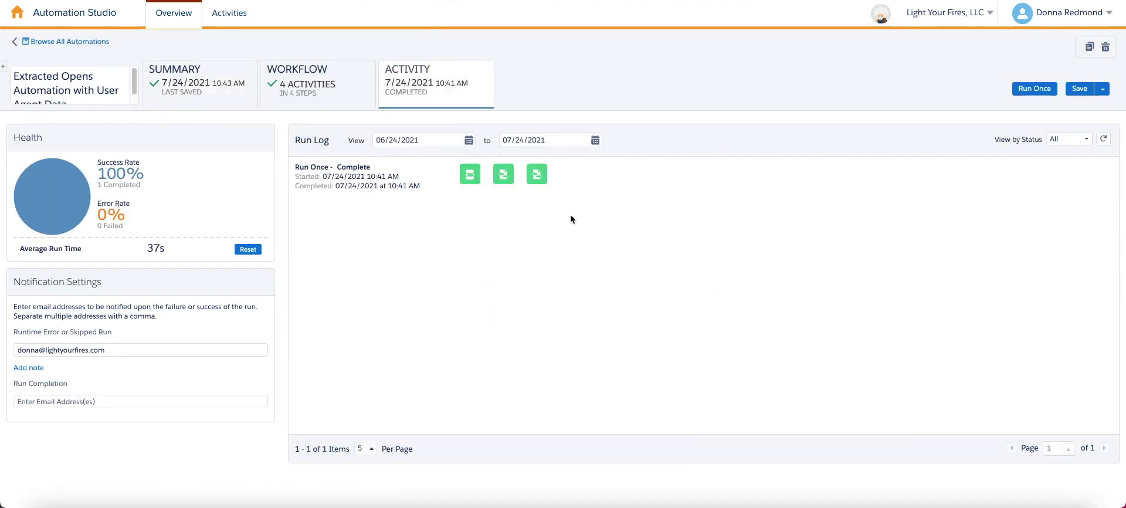
mouse_move(540, 181)
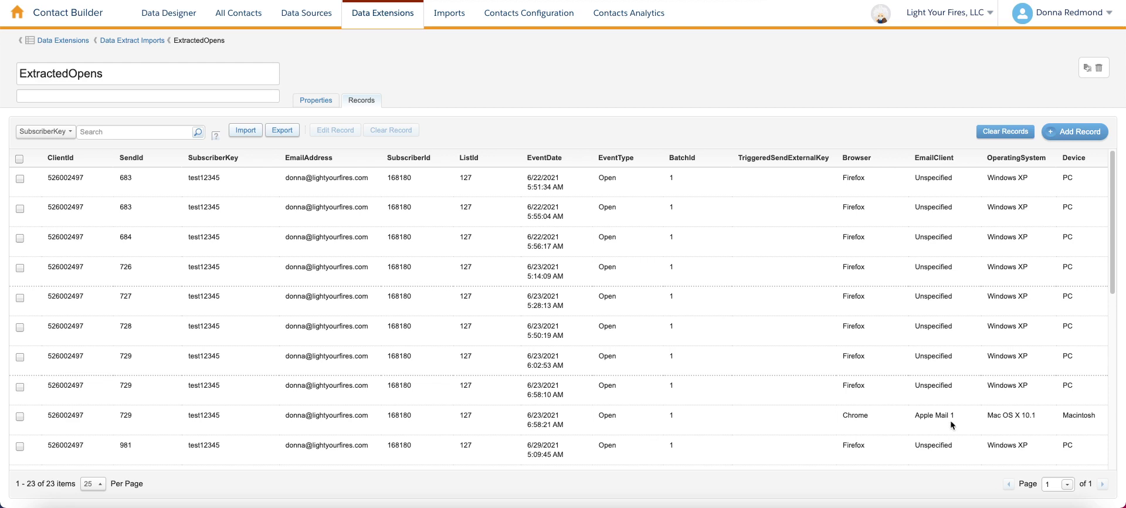
Scroll through the 23 imported open records in the ExtractedOpens data extension.
scroll(949, 421, down, 3)
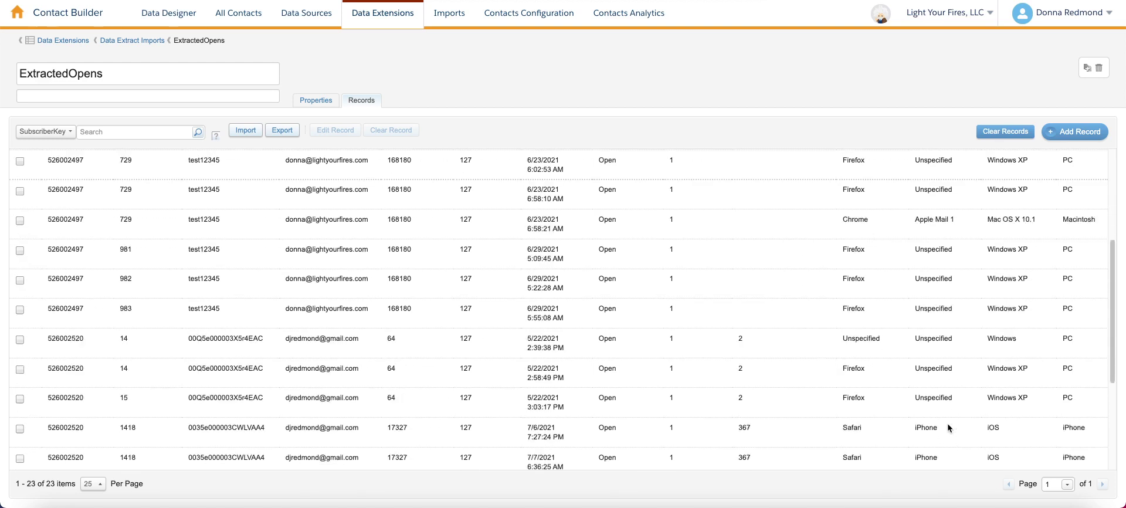
scroll(948, 423, down, 2)
scroll(962, 399, up, 2)
scroll(956, 402, down, 2)
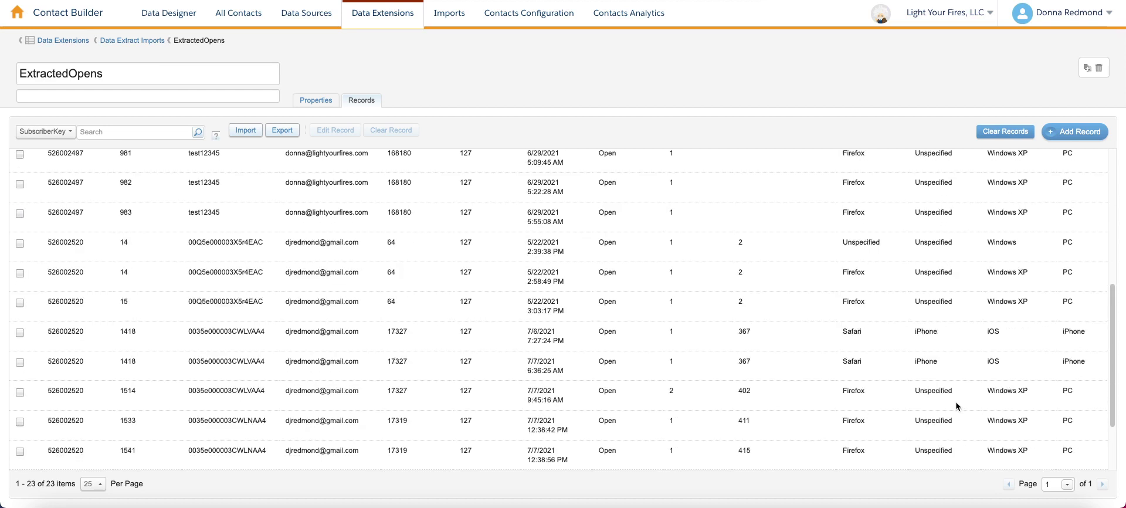
scroll(955, 402, up, 5)
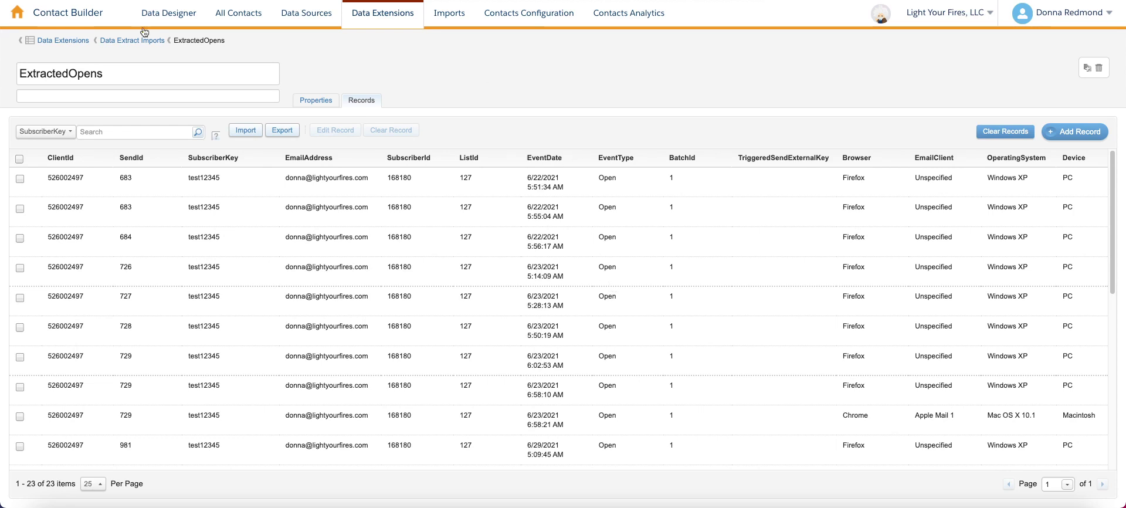
Open the Extracted Opens automation in Automation Studio for workflow editing.
mouse_move(17, 14)
mouse_move(471, 106)
mouse_move(417, 101)
click(424, 126)
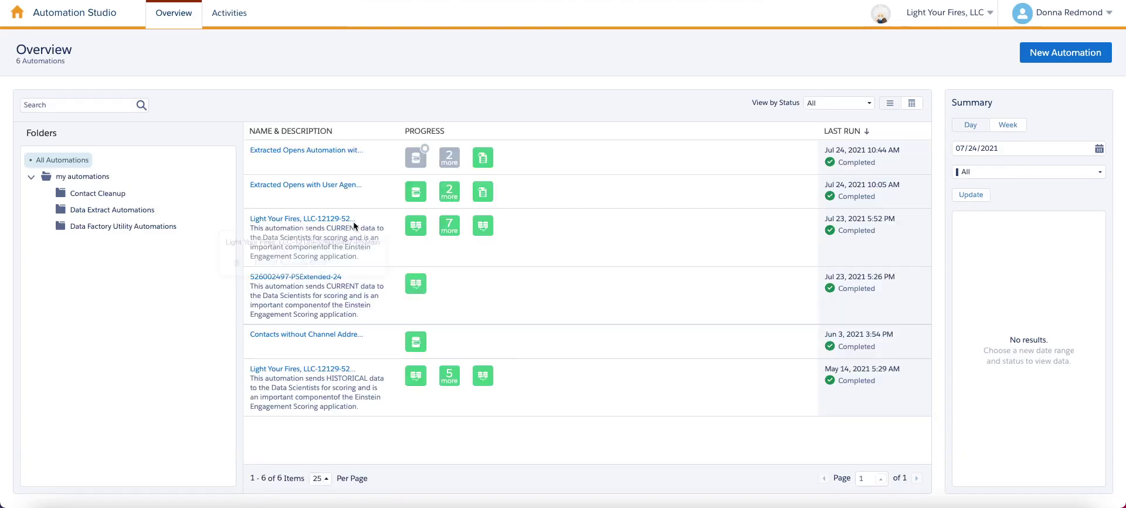
click(327, 152)
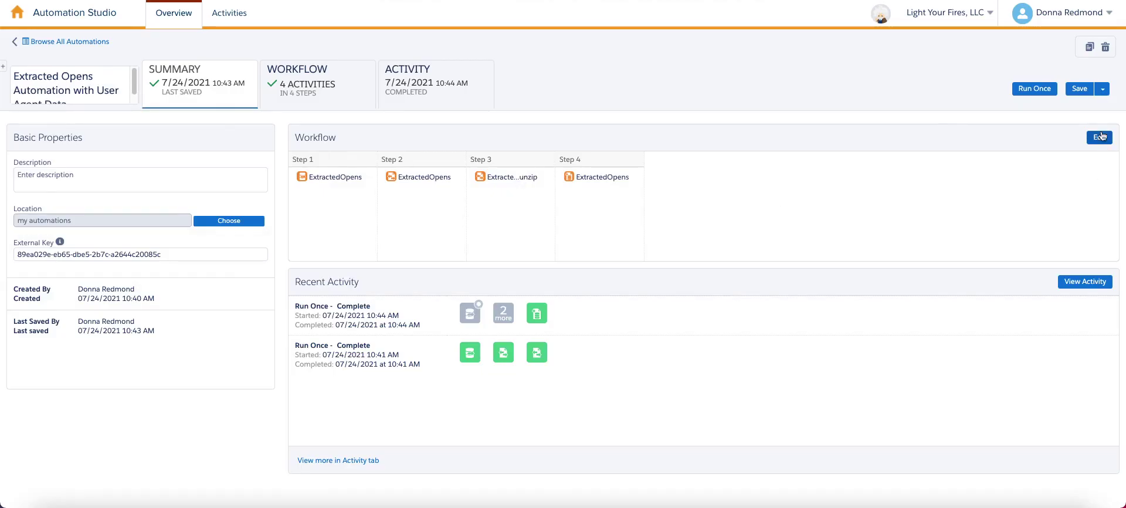
click(1100, 137)
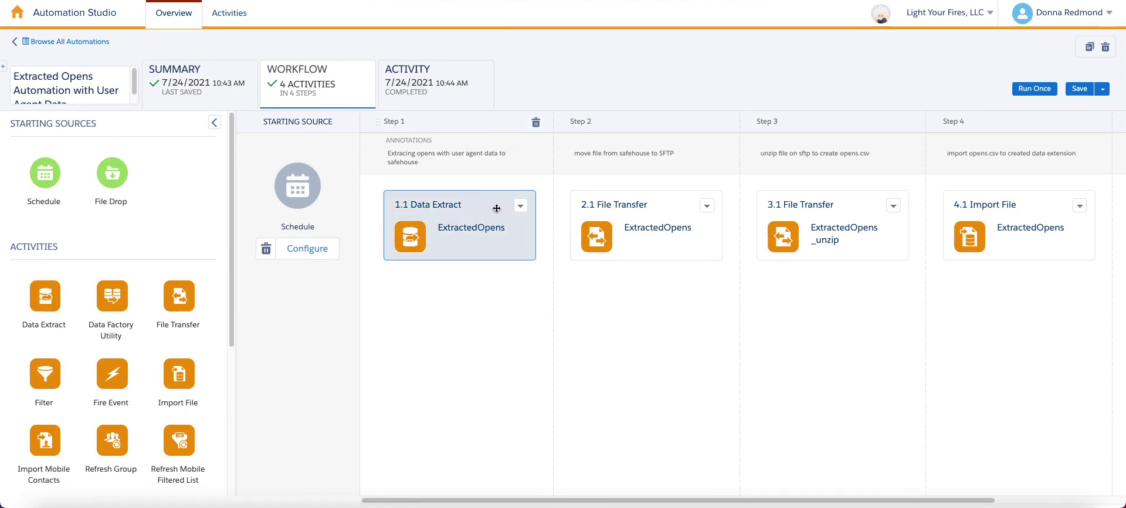
Change the step 1 data extract's rolling range to 7 Days and save the automation.
click(520, 206)
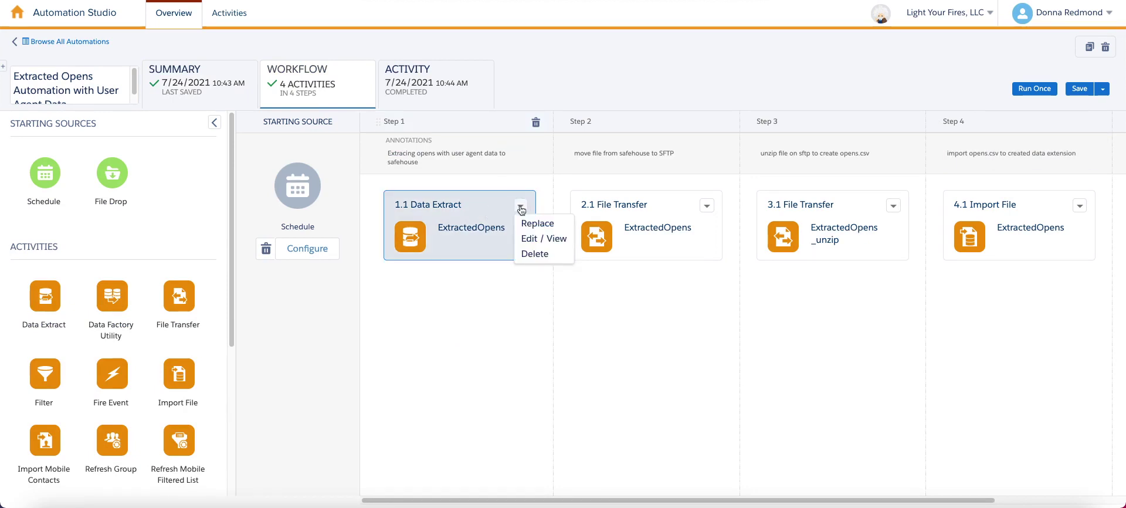
click(528, 238)
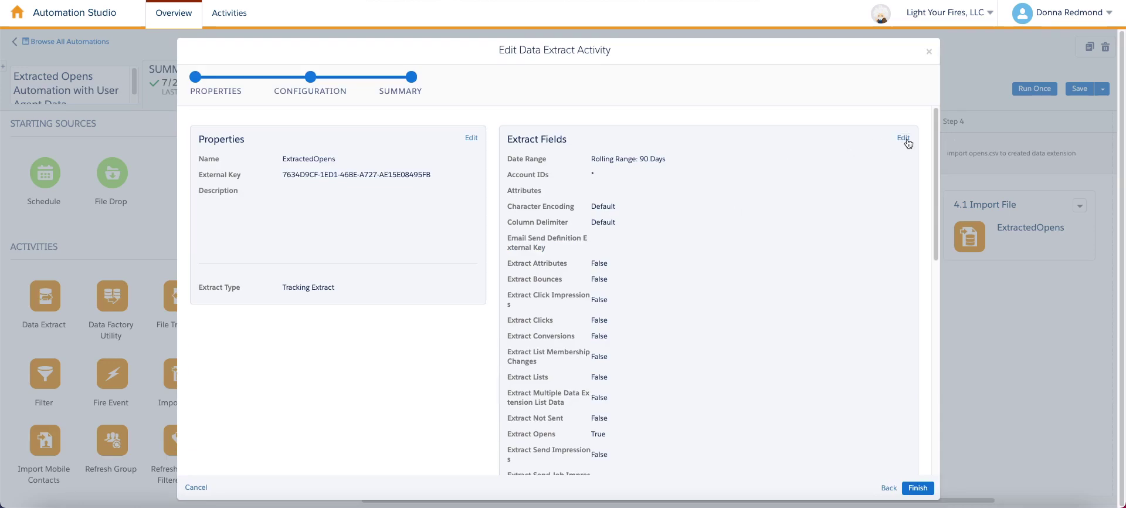
click(903, 138)
click(741, 201)
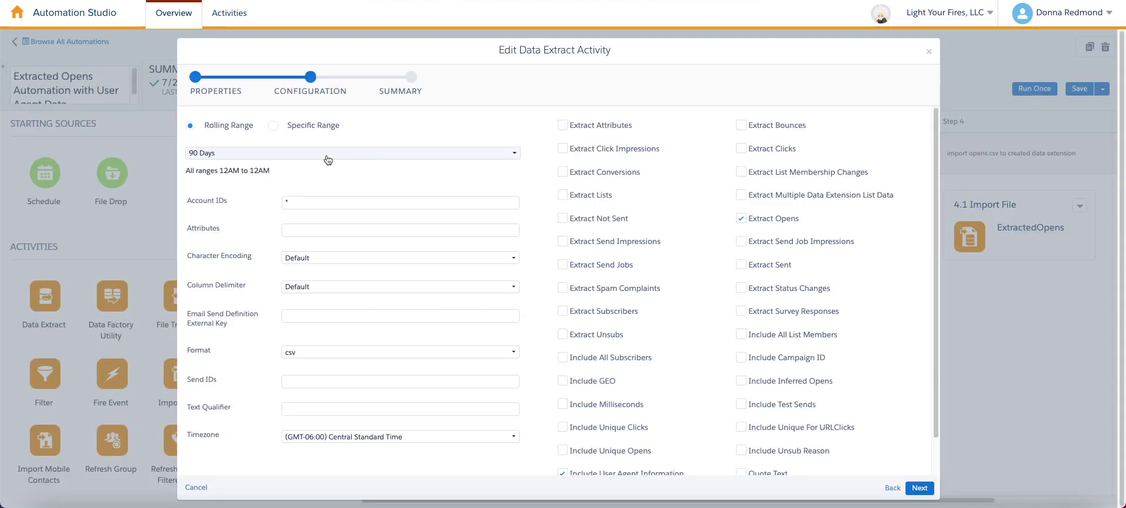
click(326, 155)
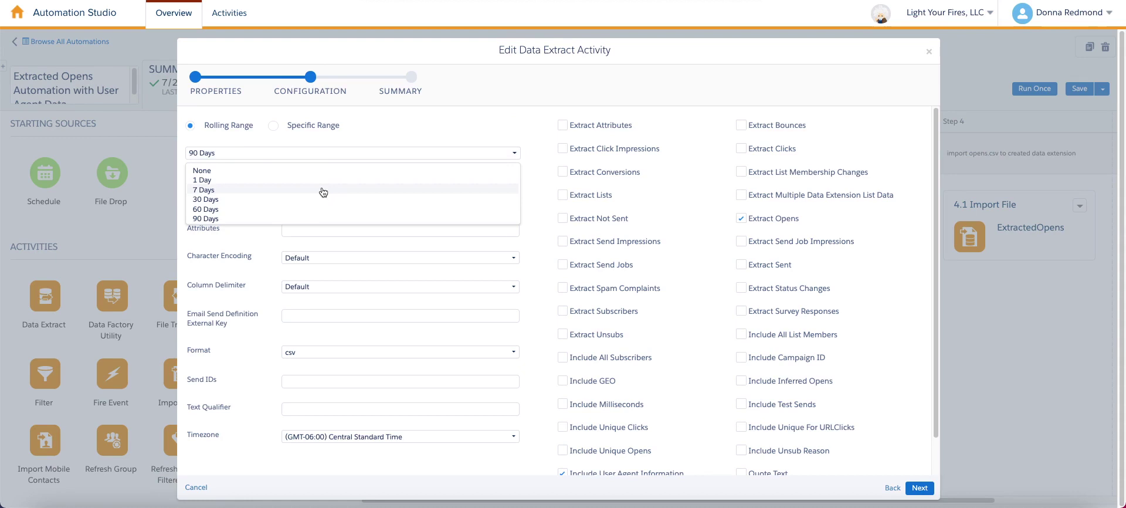
click(323, 190)
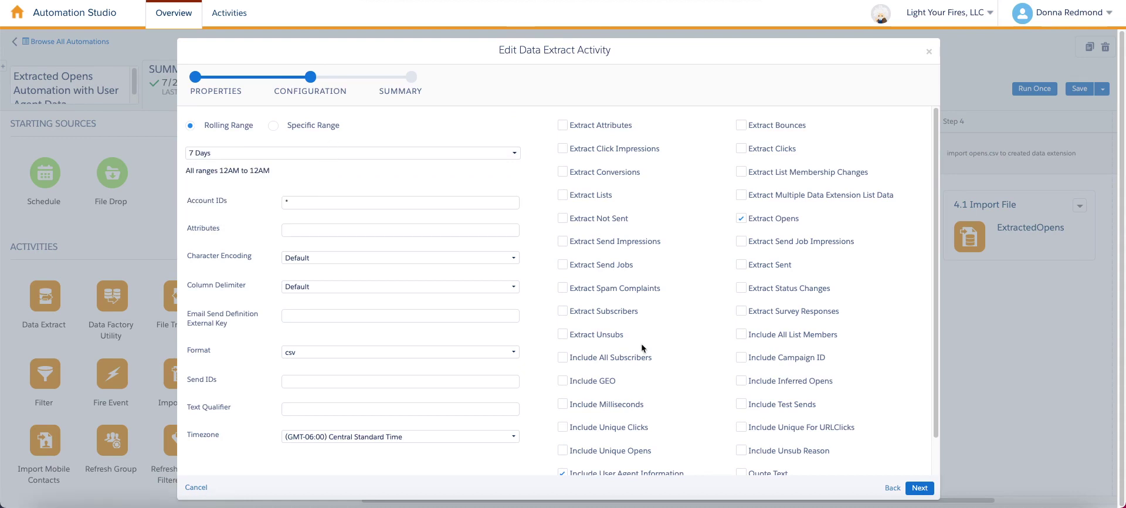
click(919, 488)
click(920, 488)
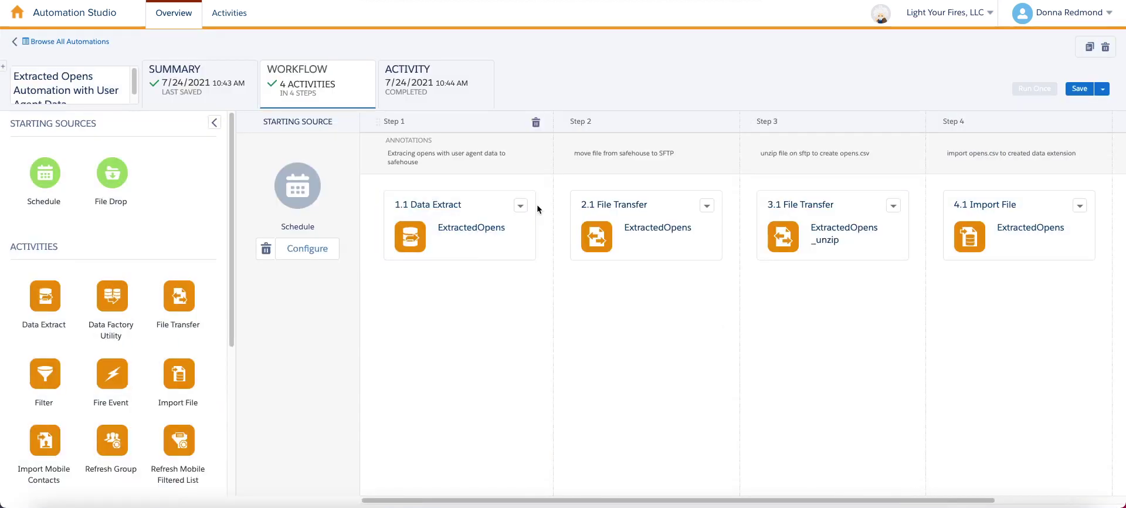
click(1079, 89)
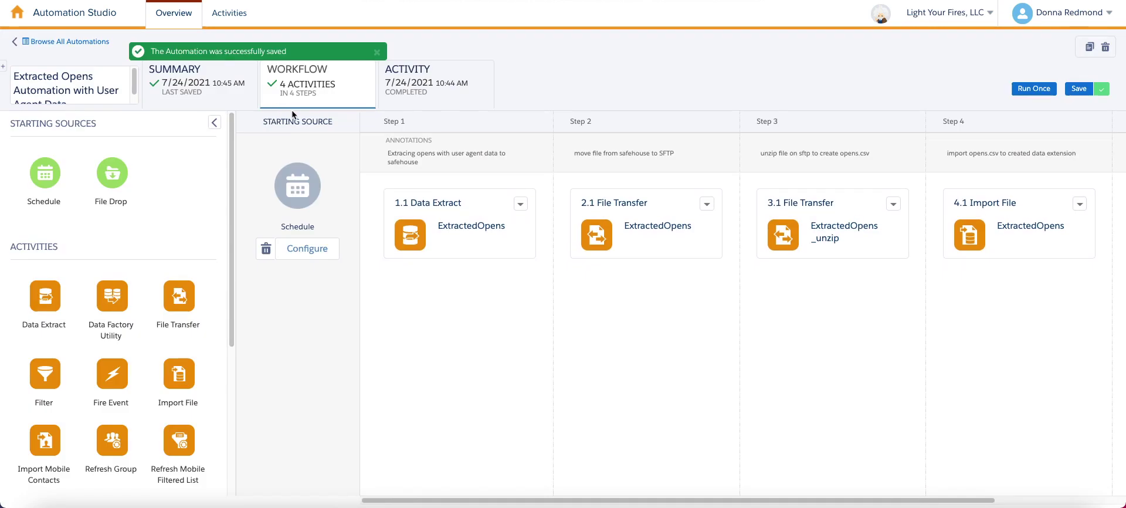
Schedule the automation weekly from 07/24/2021 at 11:00 AM with End set to Never.
click(299, 248)
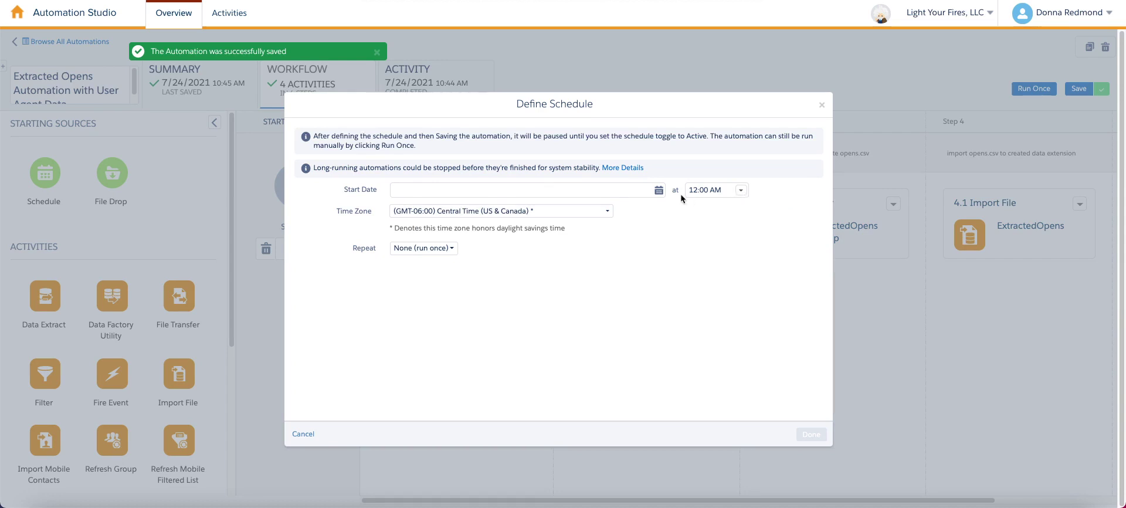
double_click(695, 190)
text(11)
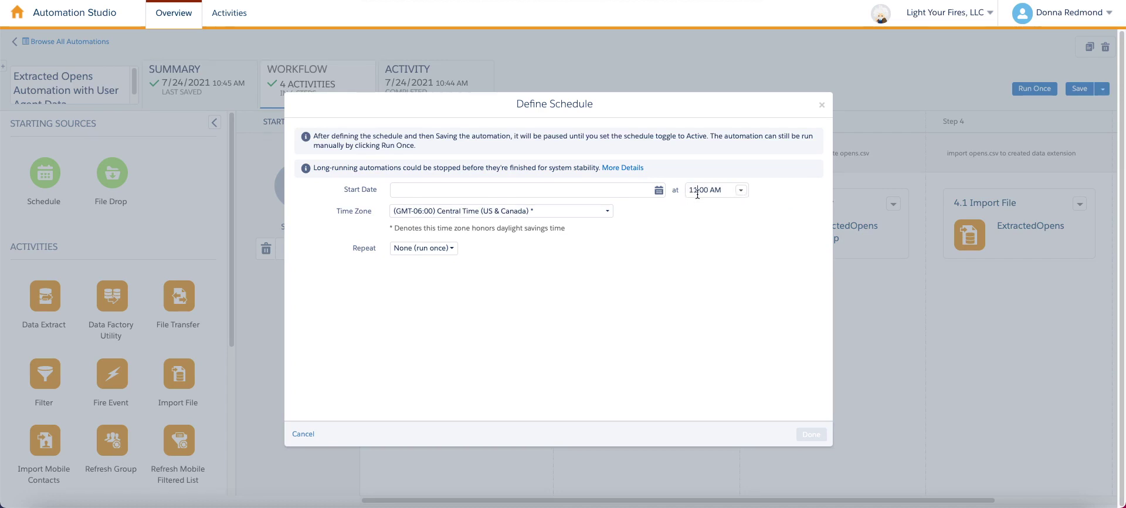
click(489, 190)
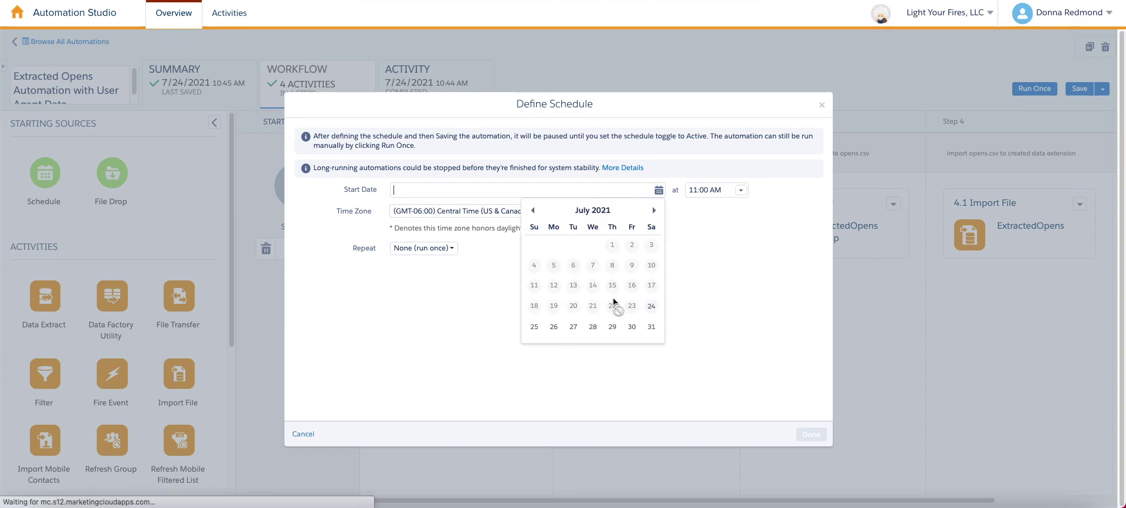
click(652, 306)
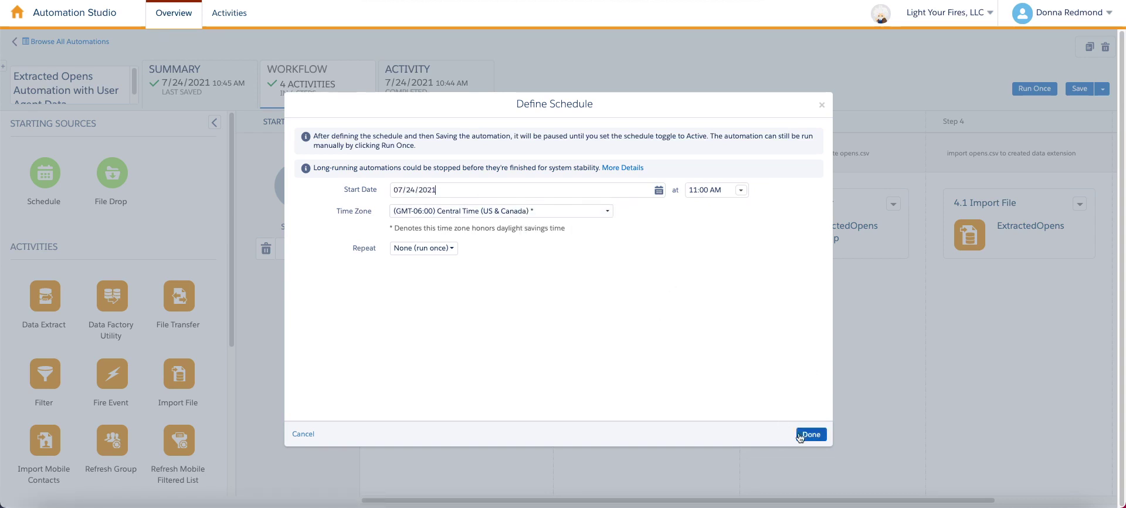
click(423, 247)
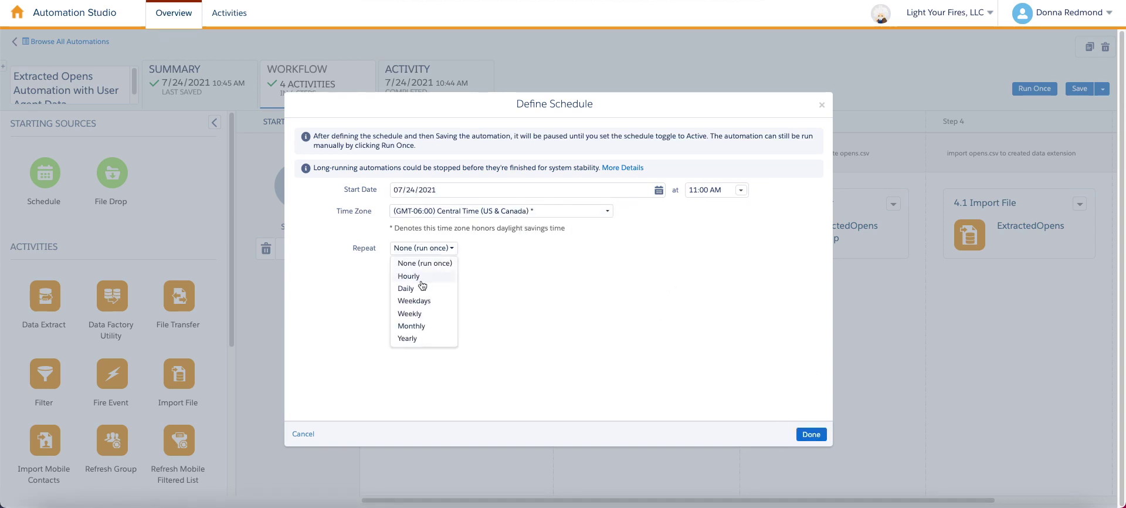
click(420, 315)
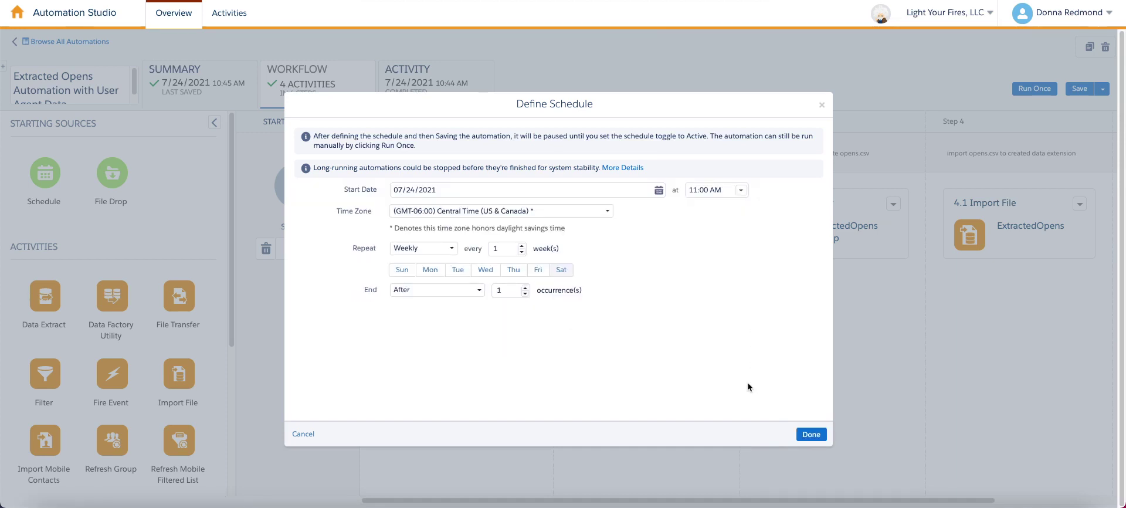
click(444, 293)
click(435, 305)
click(811, 434)
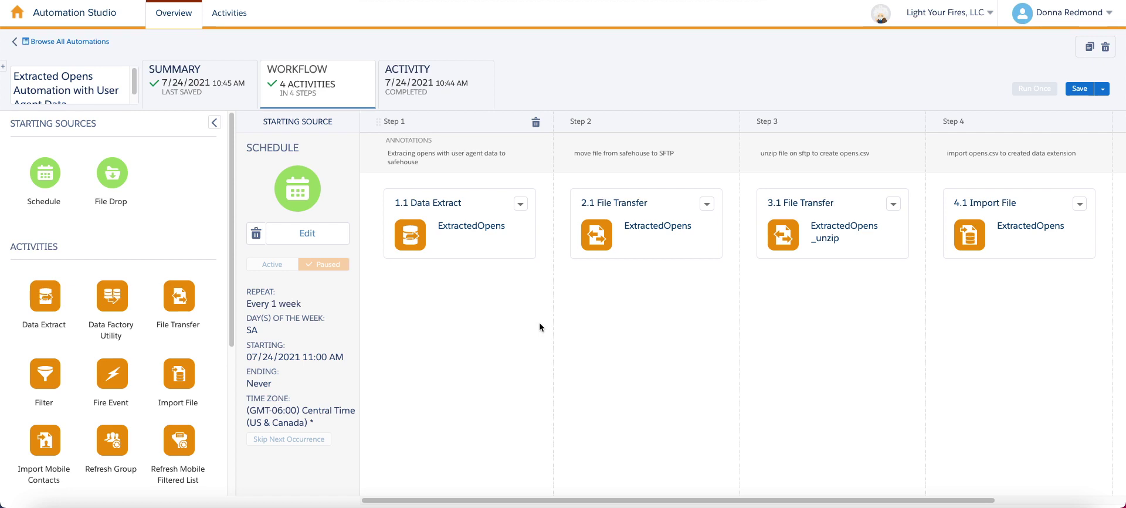
Save, switch the schedule from Paused to Active, and confirm Activate for 07/24/2021 11:00 AM.
click(1079, 89)
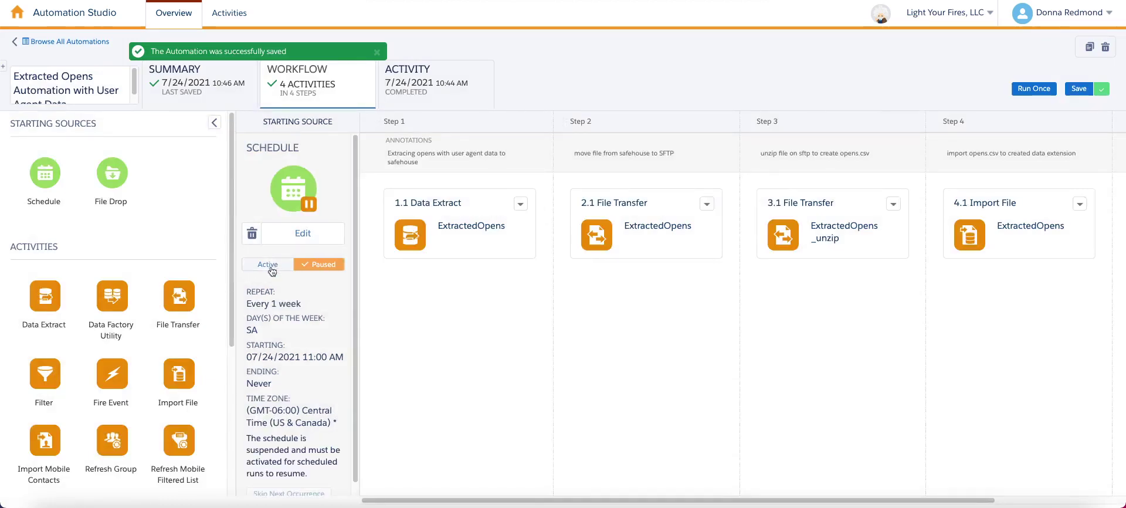
click(270, 265)
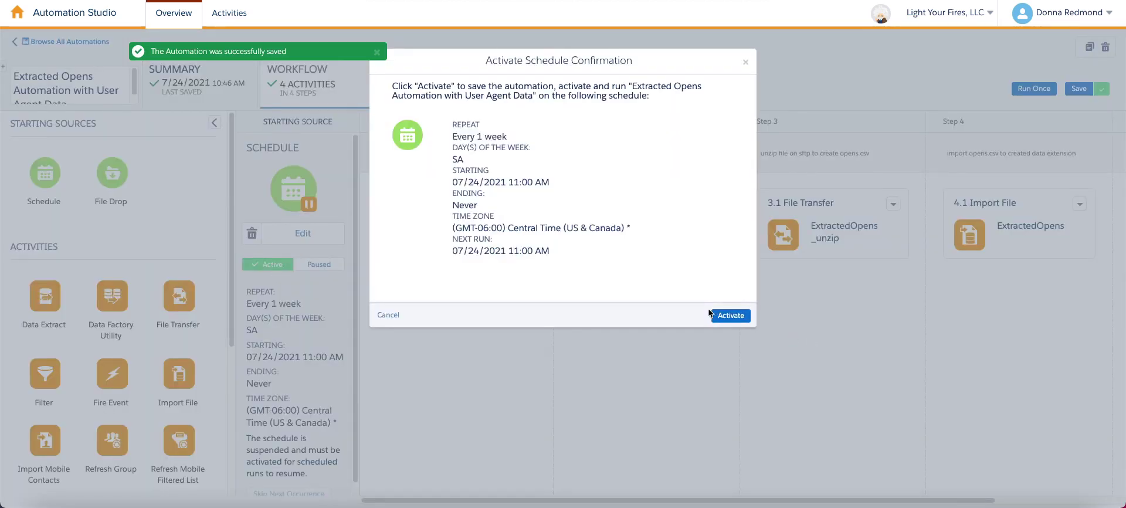
click(729, 316)
click(1085, 89)
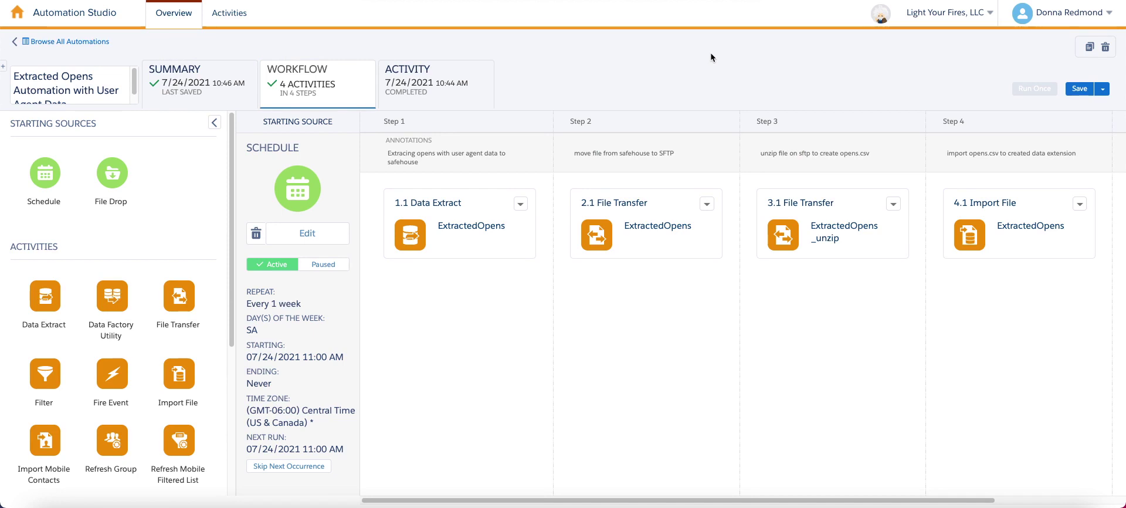
mouse_move(540, 117)
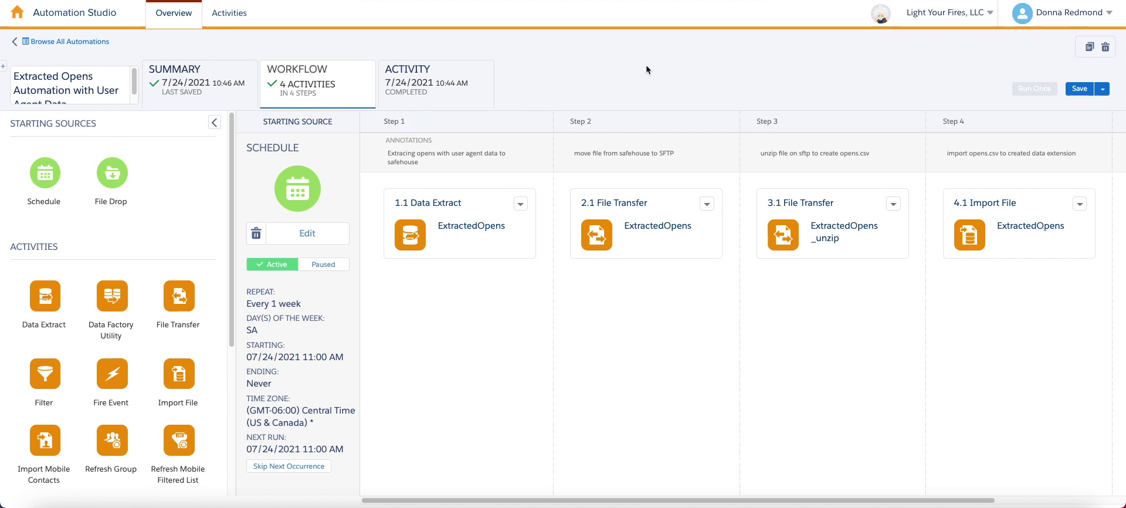